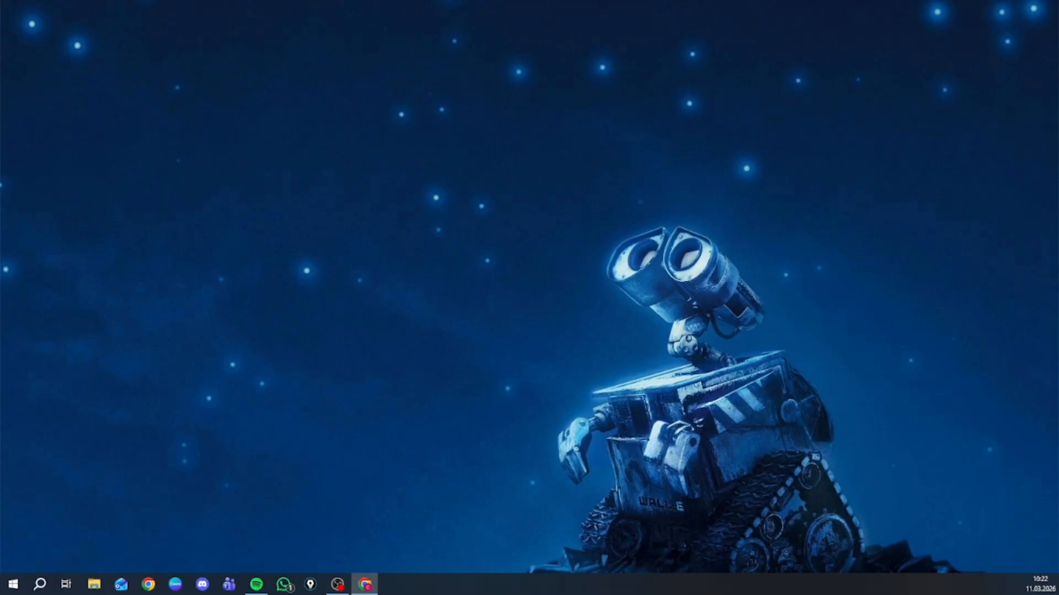
# - Switch to Chrome and search the web for "cona download", looking through the results
pyautogui.click(365, 584)
pyautogui.doubleClick(844, 99)
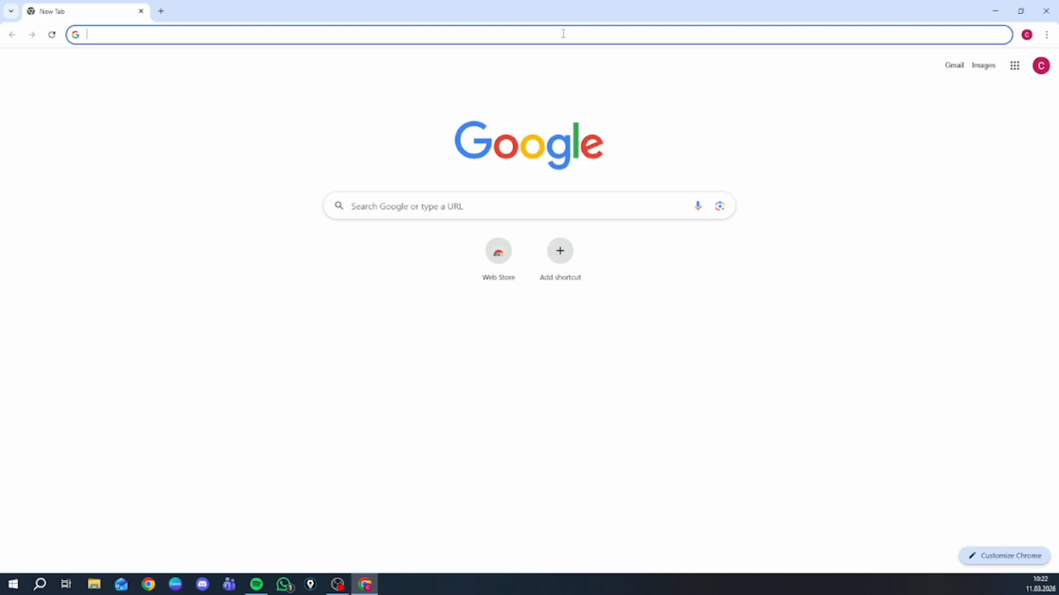
pyautogui.write('co')
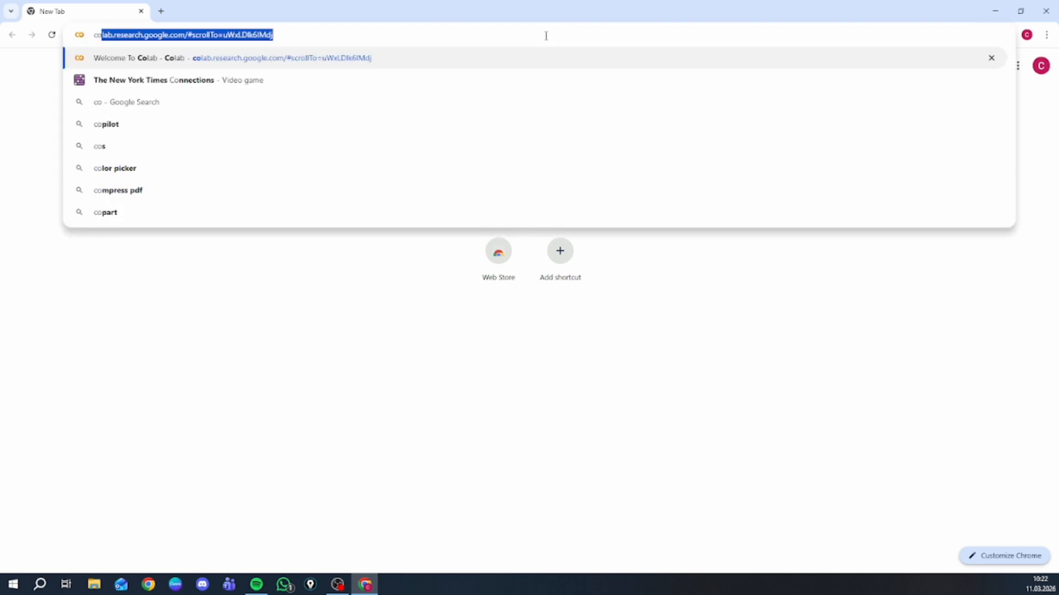
pyautogui.write('na ')
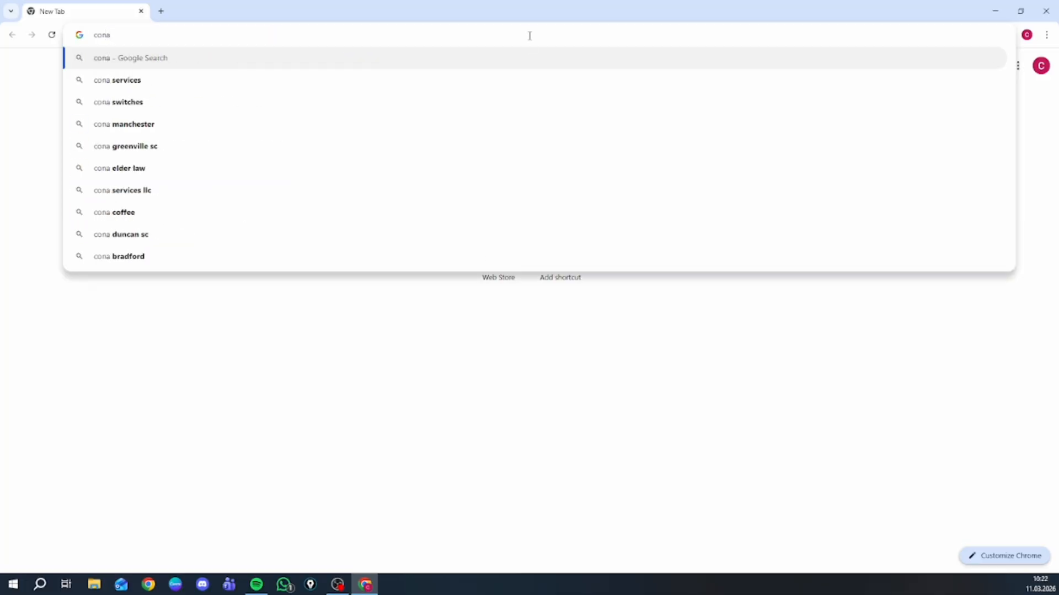
pyautogui.write('d')
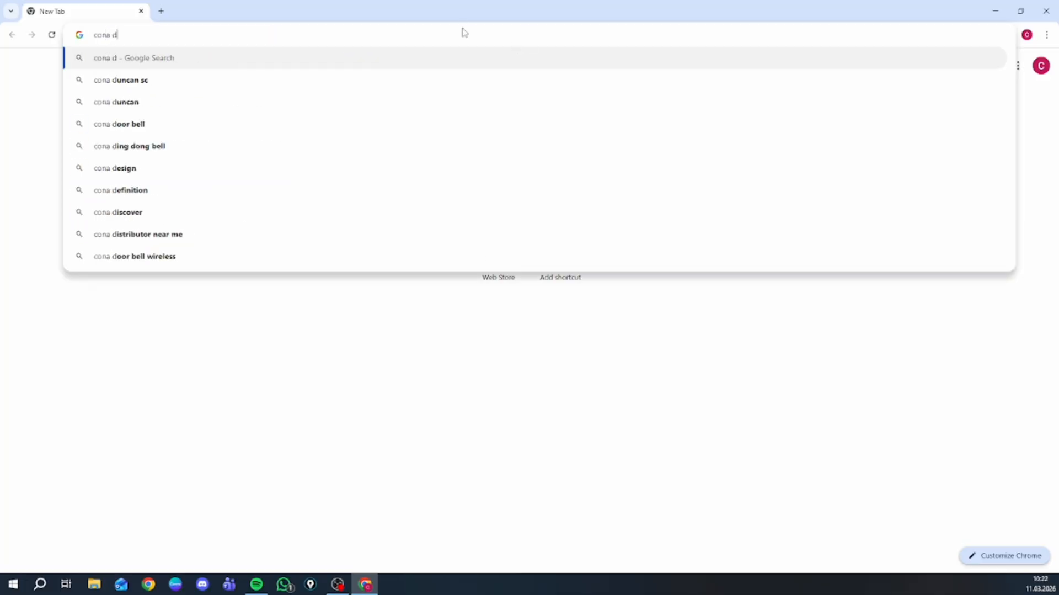
pyautogui.write('ownload')
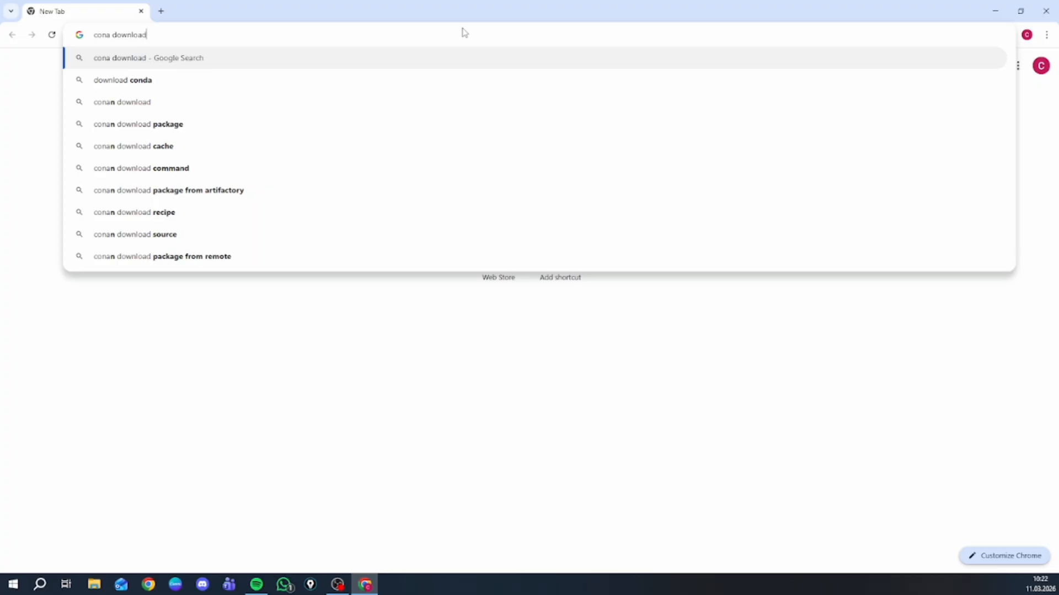
pyautogui.press('Return')
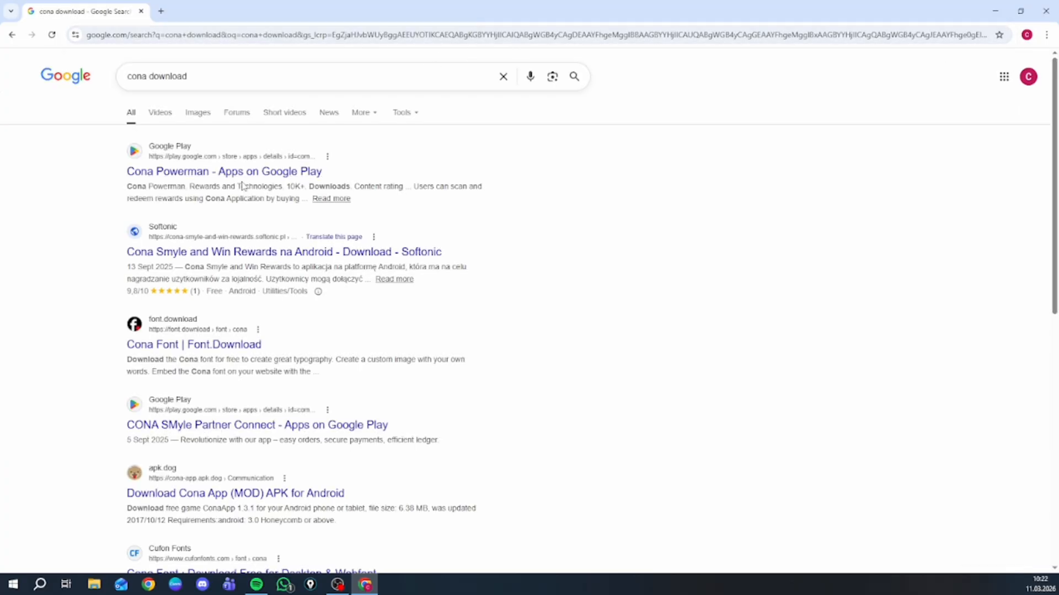
pyautogui.scroll(-5, 168, 147)
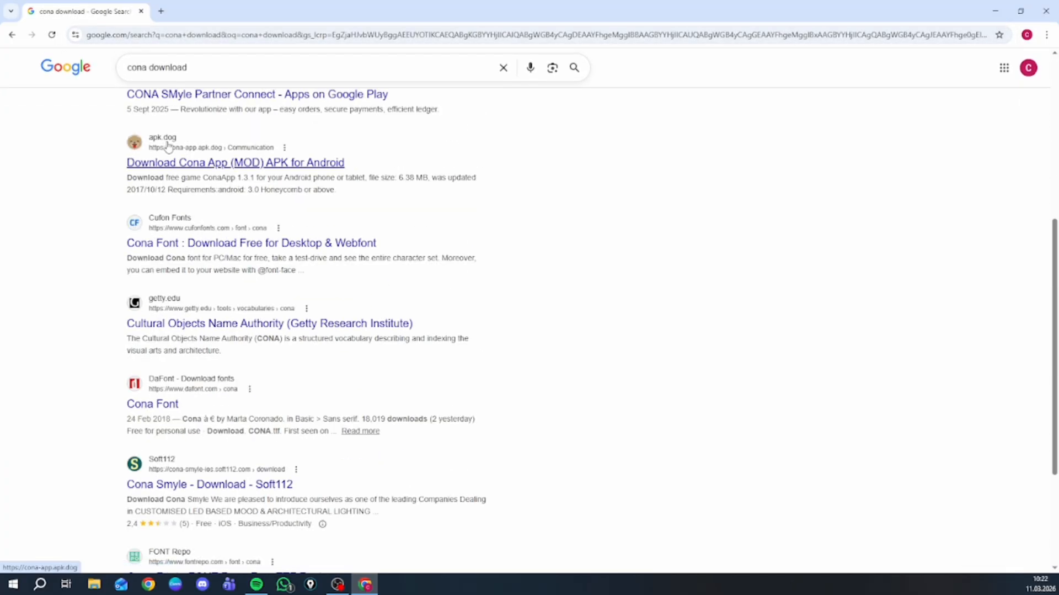
pyautogui.scroll(4, 169, 146)
# - Change the web search query to "ancona download" and run it
pyautogui.click(124, 74)
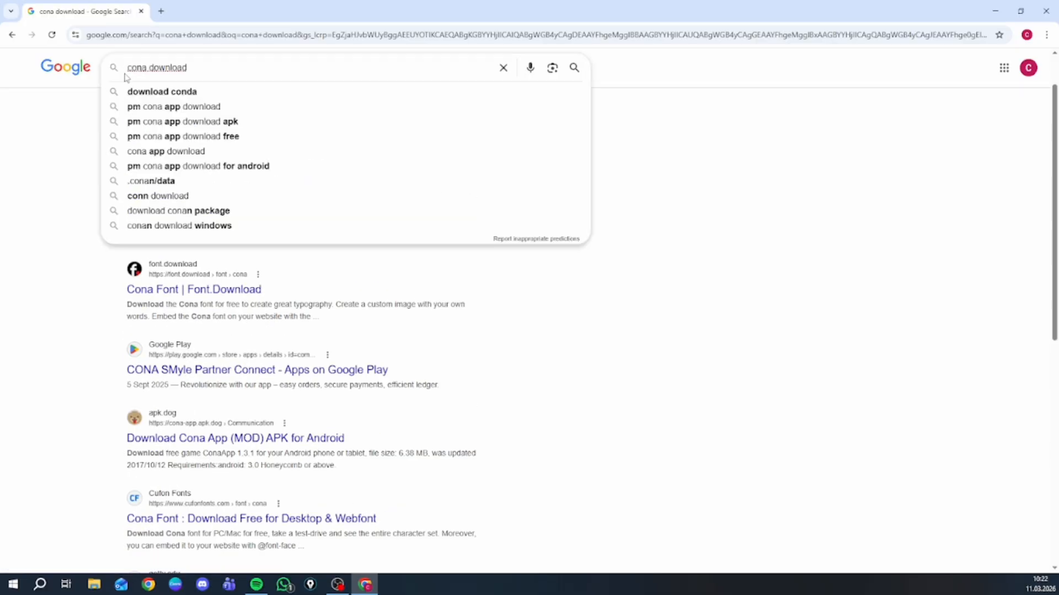
pyautogui.write('an')
pyautogui.click(231, 67)
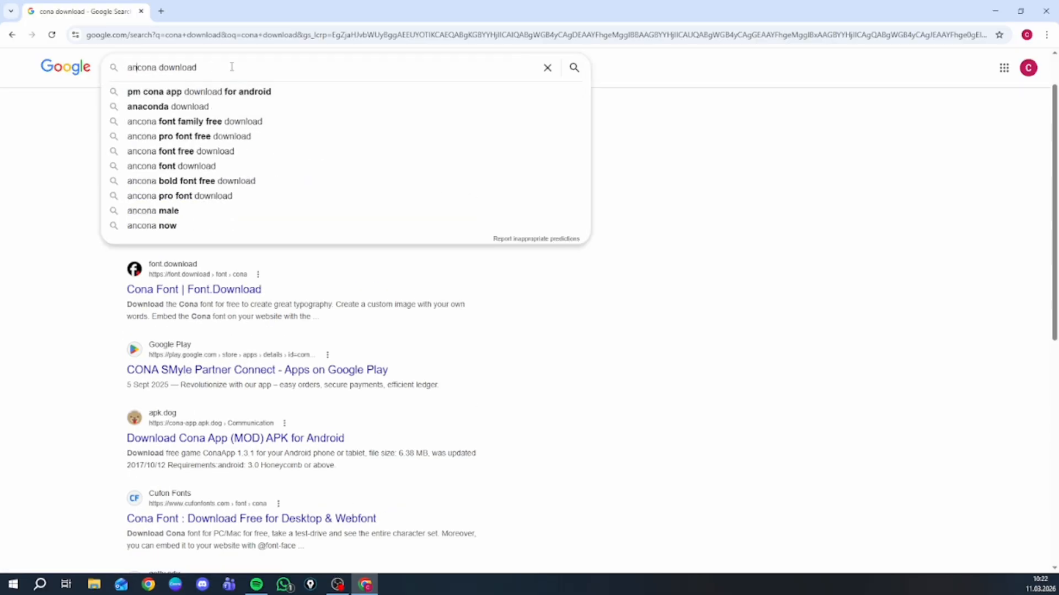
pyautogui.press('Return')
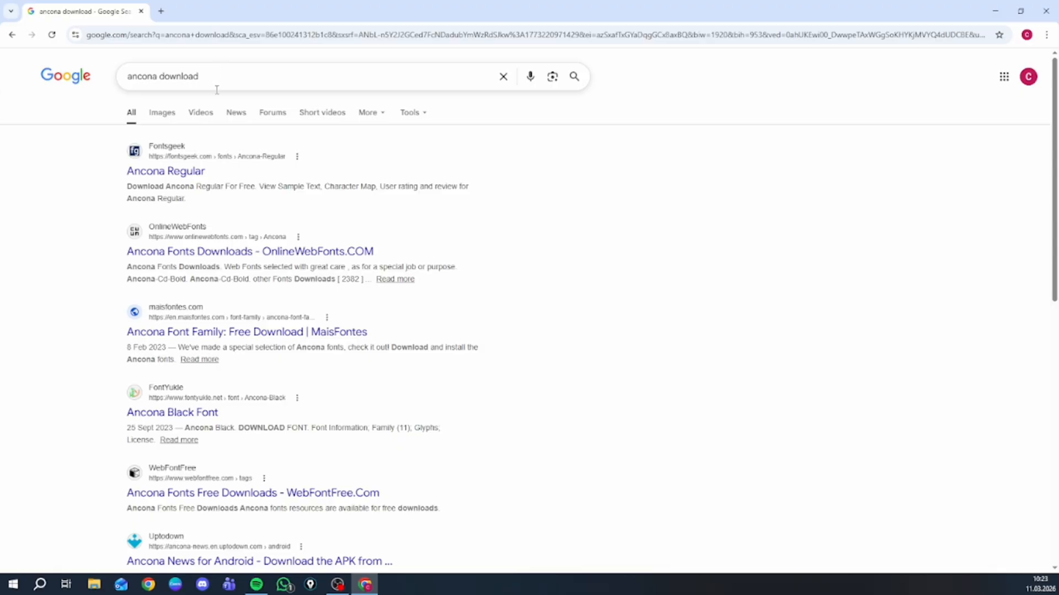
# - Find the Anaconda Navigator result from anaconda.com among the search results and open it
pyautogui.scroll(-7, 223, 159)
pyautogui.scroll(1, 223, 160)
pyautogui.scroll(-4, 224, 159)
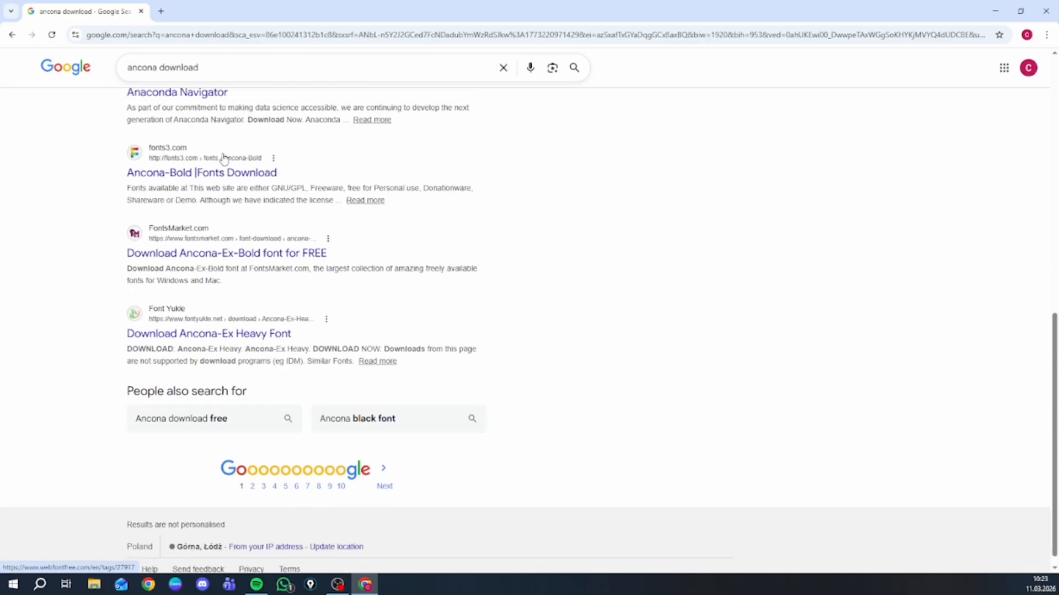
pyautogui.scroll(3, 187, 236)
pyautogui.click(185, 245)
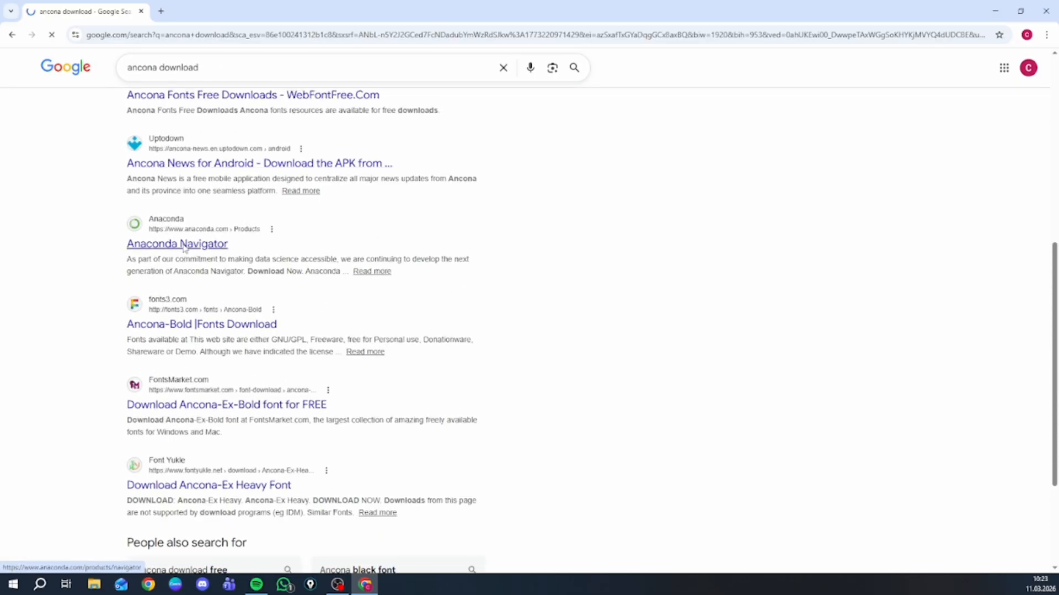
# - Go from the Anaconda Navigator page to the Anaconda Distribution download page and reject all cookies there
pyautogui.scroll(-3, 280, 237)
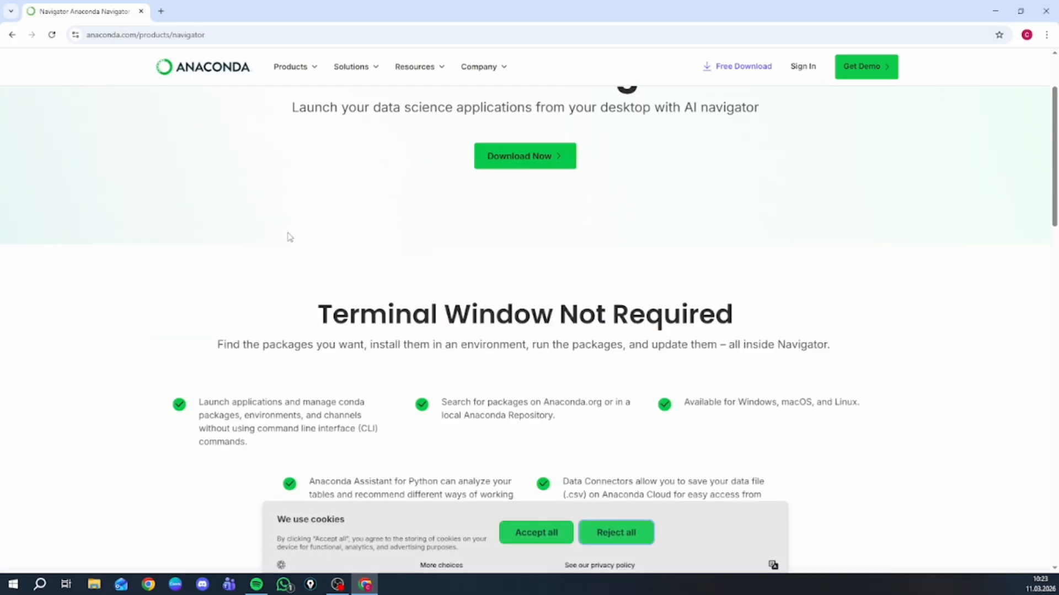
pyautogui.scroll(3, 290, 238)
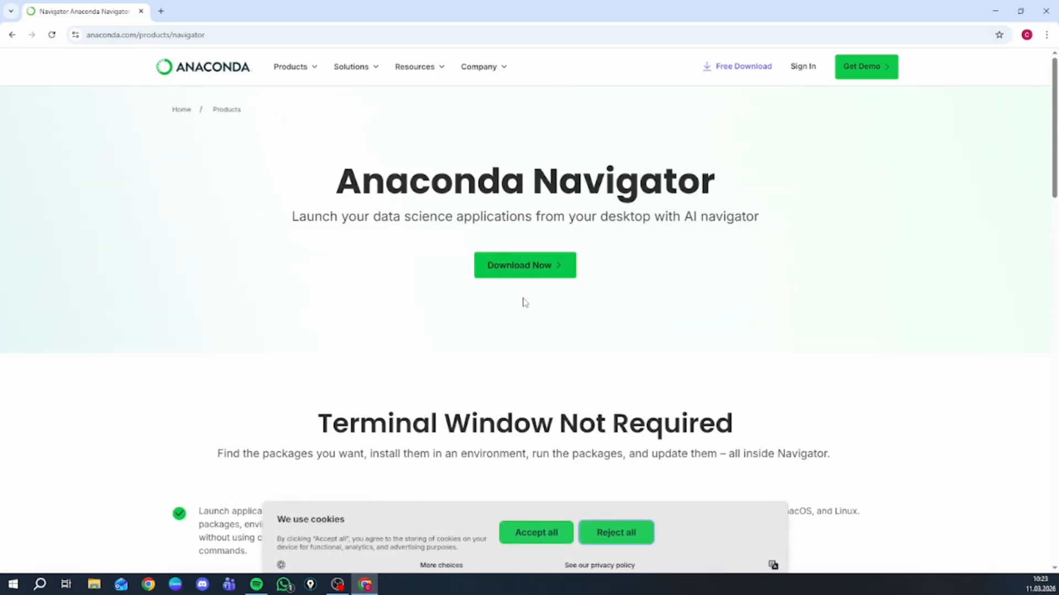
pyautogui.click(539, 272)
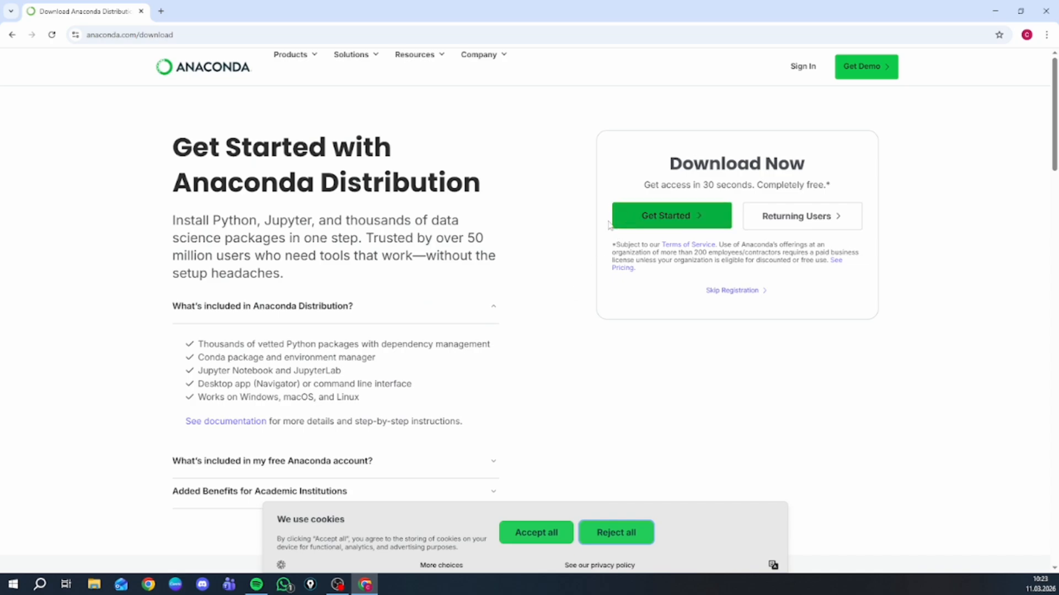
pyautogui.scroll(-3, 631, 229)
pyautogui.scroll(2, 626, 236)
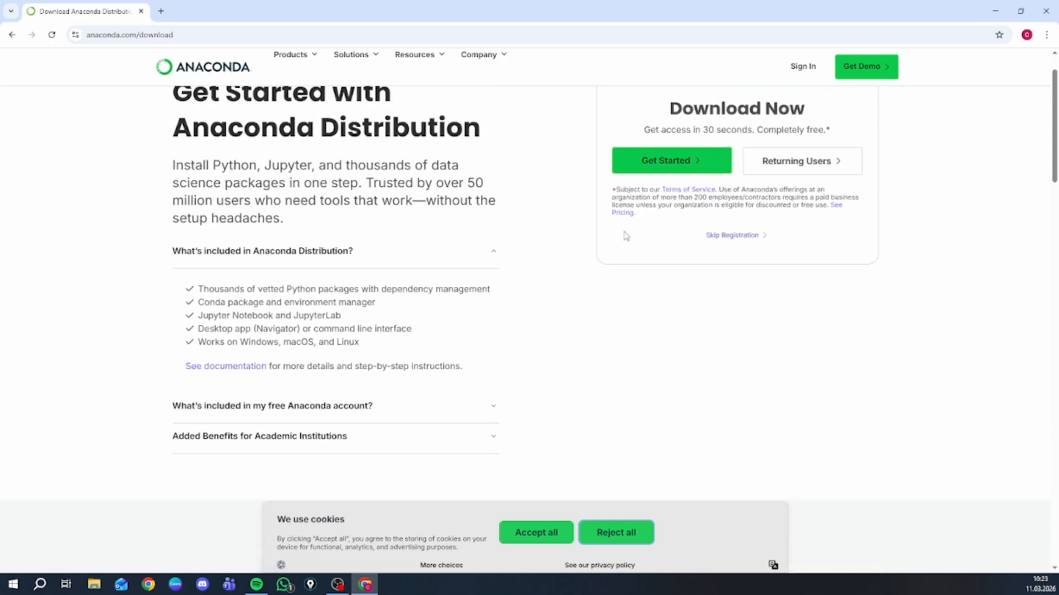
pyautogui.click(621, 530)
pyautogui.scroll(1, 622, 447)
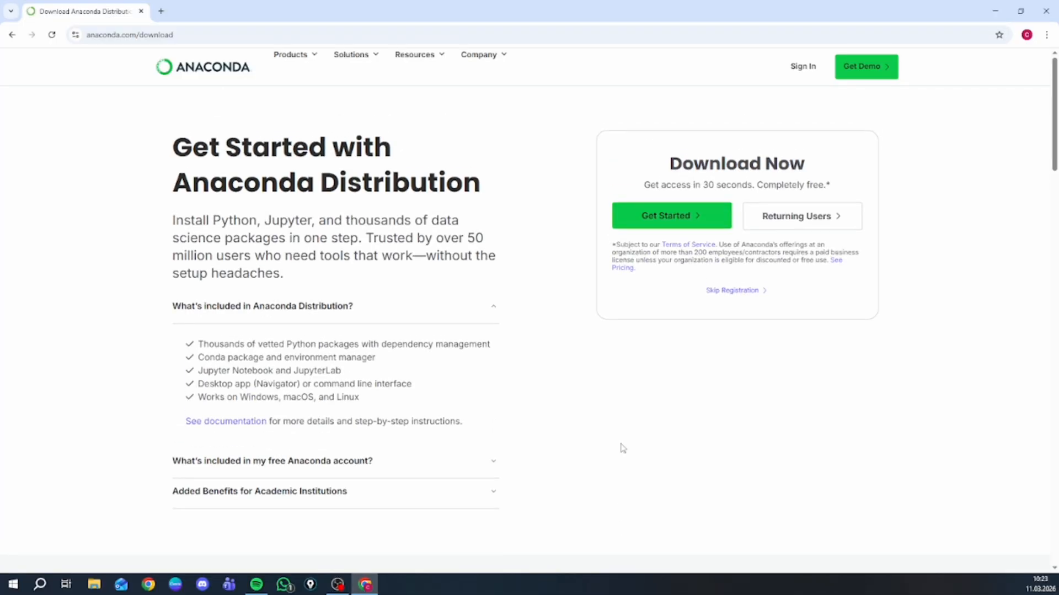
# - Start the free Anaconda registration and sign up with the existing Google account to reach the installer downloads
pyautogui.click(667, 223)
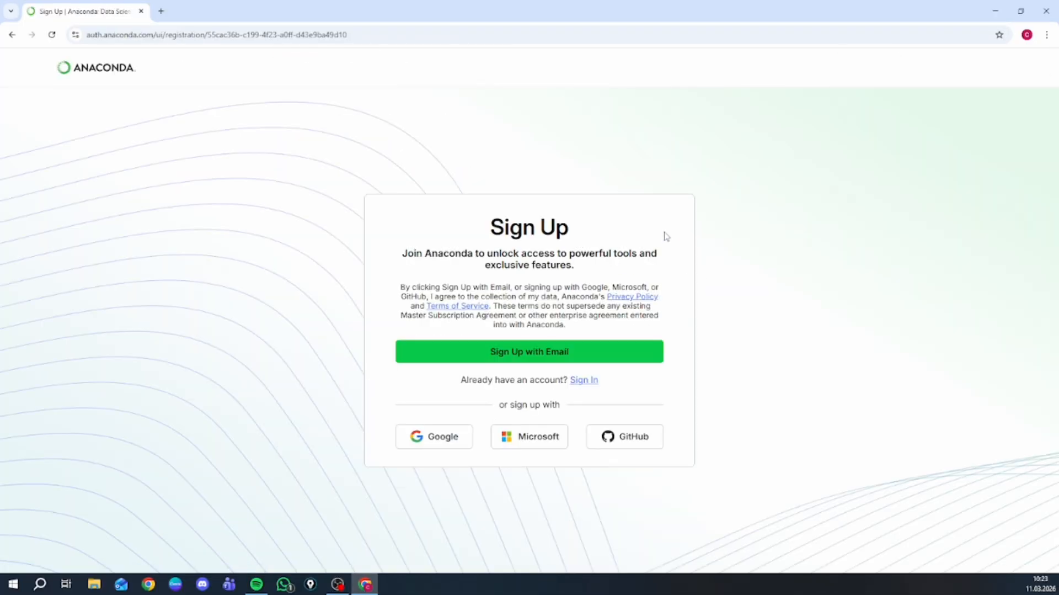
pyautogui.click(436, 443)
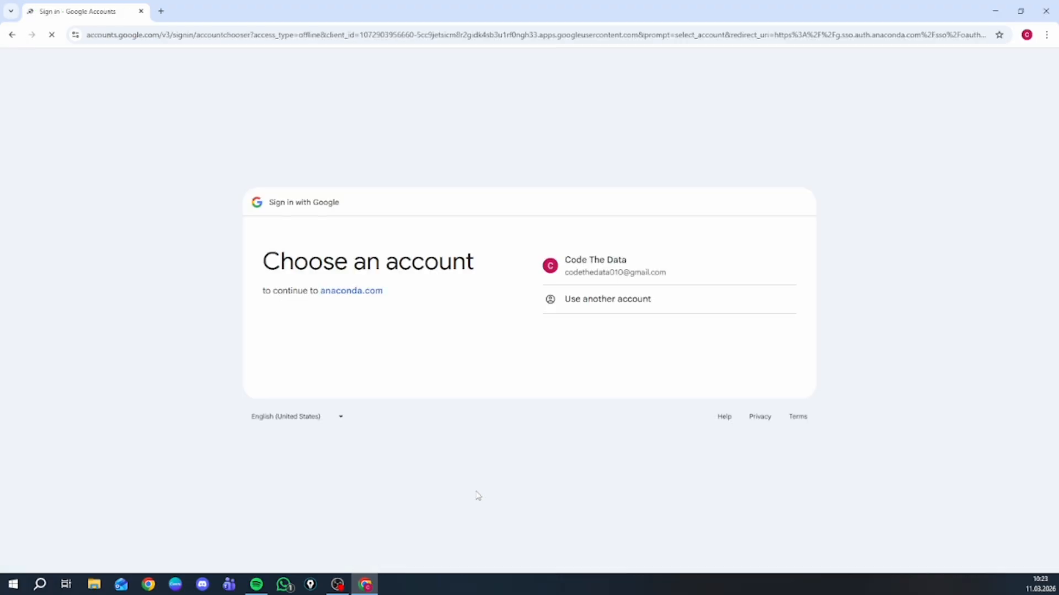
pyautogui.click(629, 270)
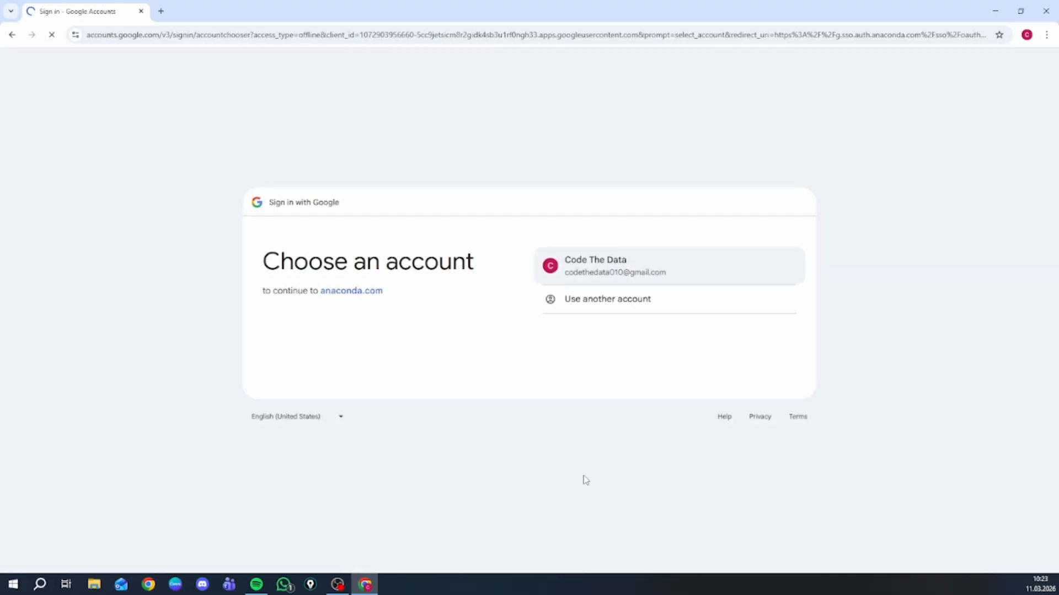
pyautogui.click(712, 414)
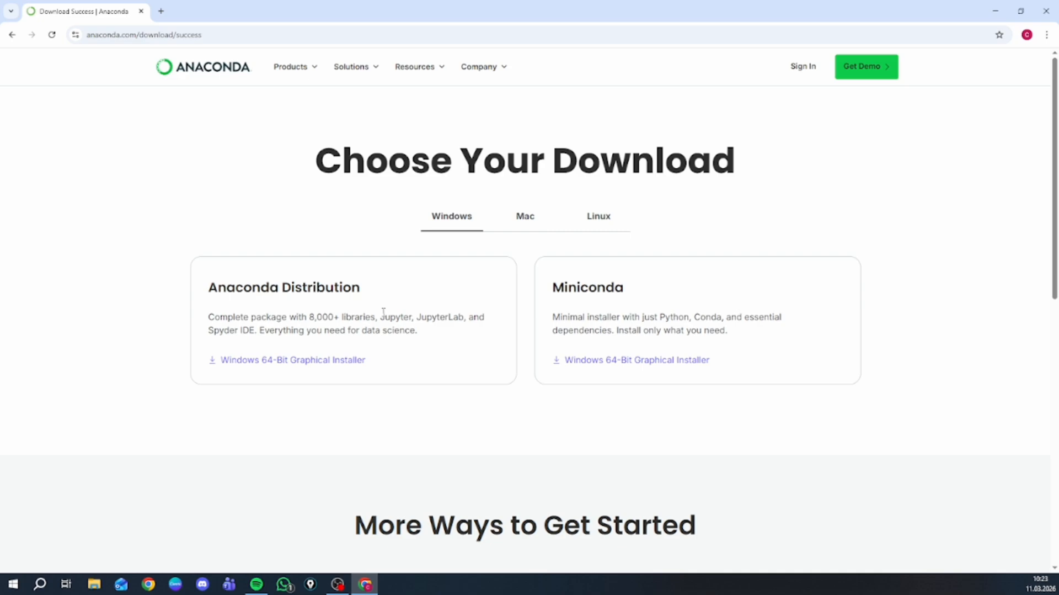
# - Compare the Anaconda Distribution and Miniconda options, and download the Windows 64-Bit Graphical Installer for Anaconda Distribution
pyautogui.moveTo(364, 284); pyautogui.dragTo(218, 287)
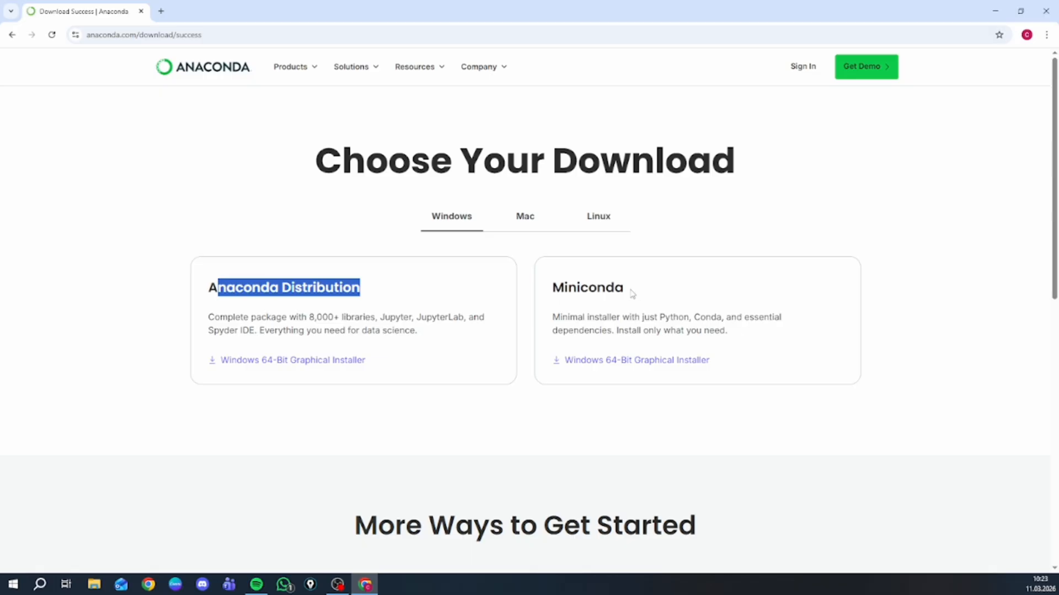
pyautogui.moveTo(624, 287); pyautogui.dragTo(584, 288)
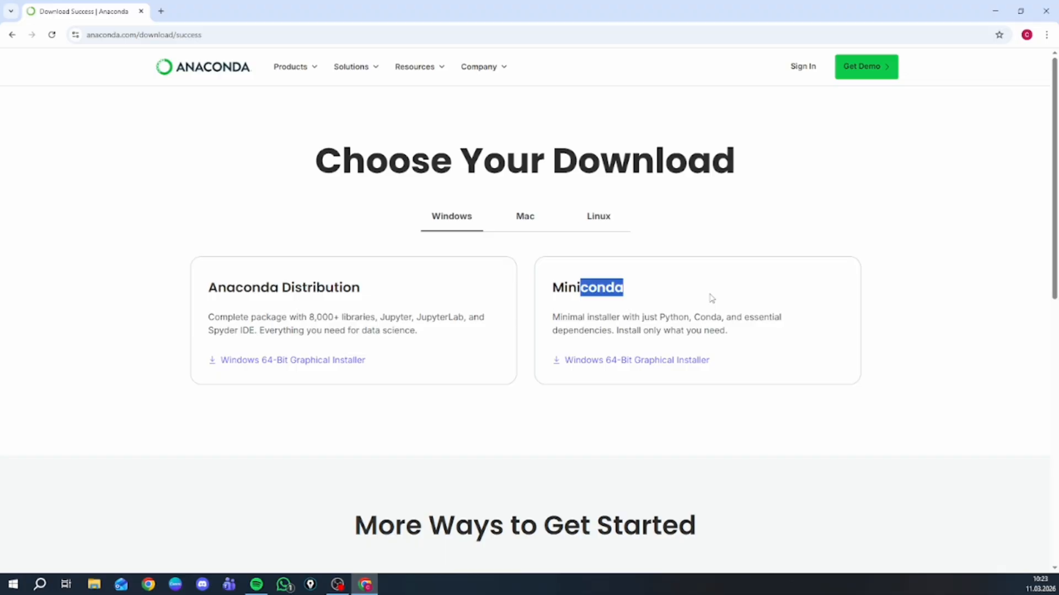
pyautogui.click(594, 291)
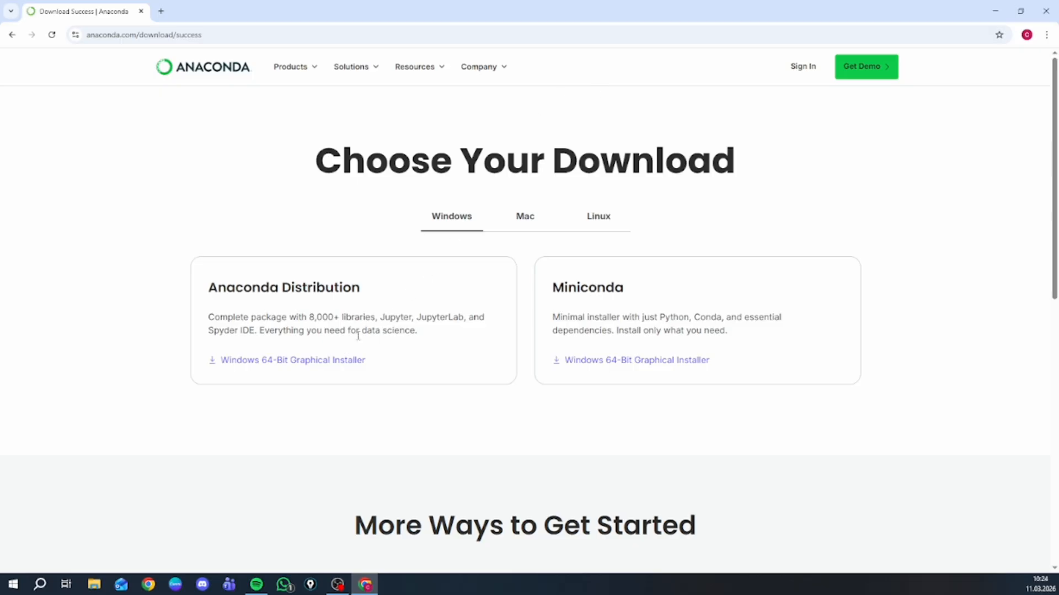
pyautogui.scroll(-2, 503, 328)
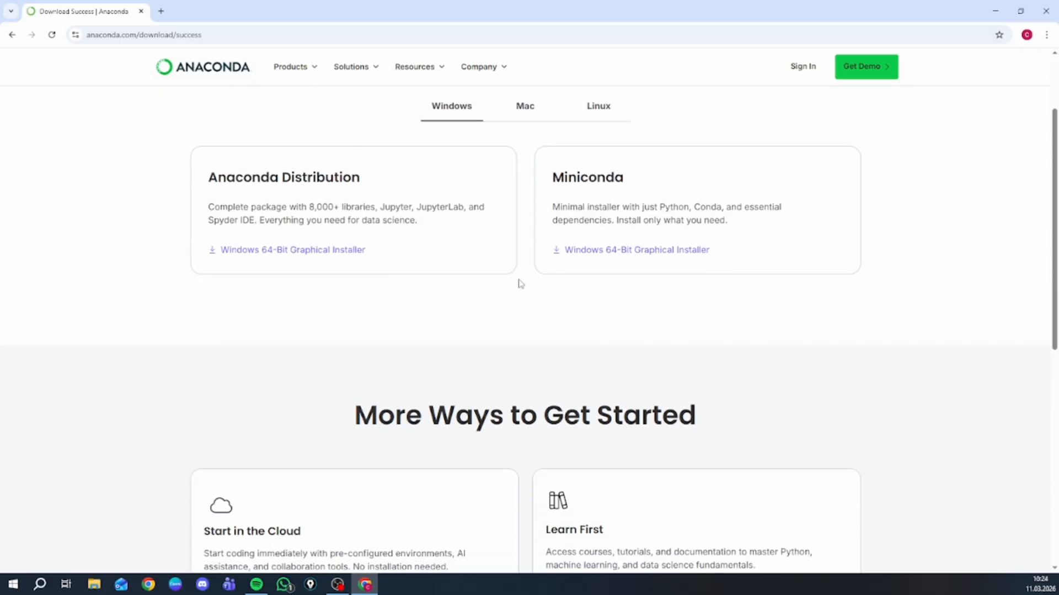
pyautogui.moveTo(629, 187); pyautogui.dragTo(560, 183)
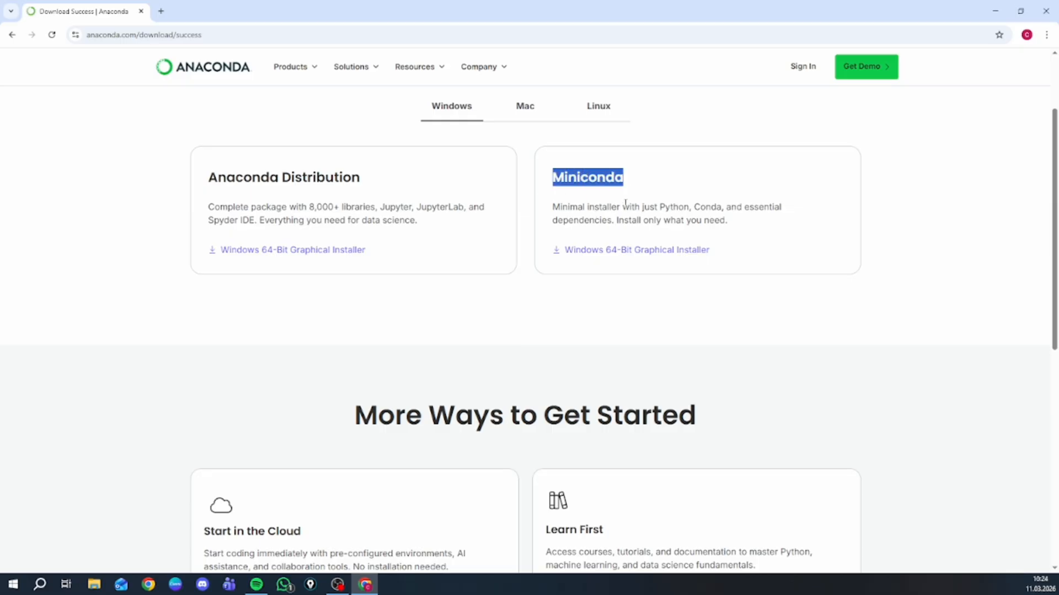
pyautogui.moveTo(257, 180); pyautogui.dragTo(282, 179)
pyautogui.click(285, 251)
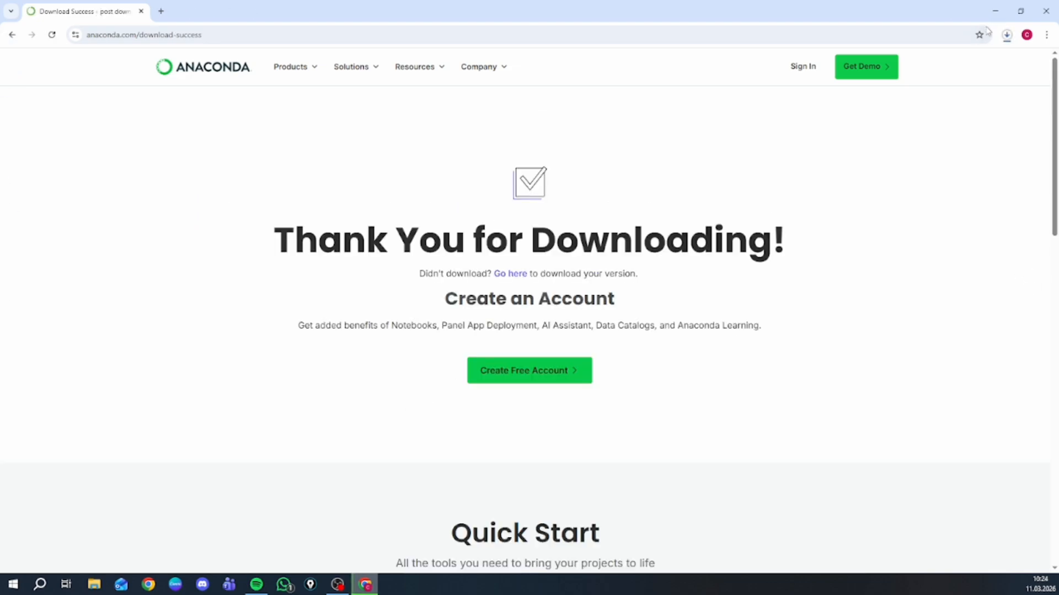
# - Locate the downloaded Anaconda3-2025.12-2-Windows-x86_64 installer in its folder through the browser's download history and launch it
pyautogui.click(1007, 35)
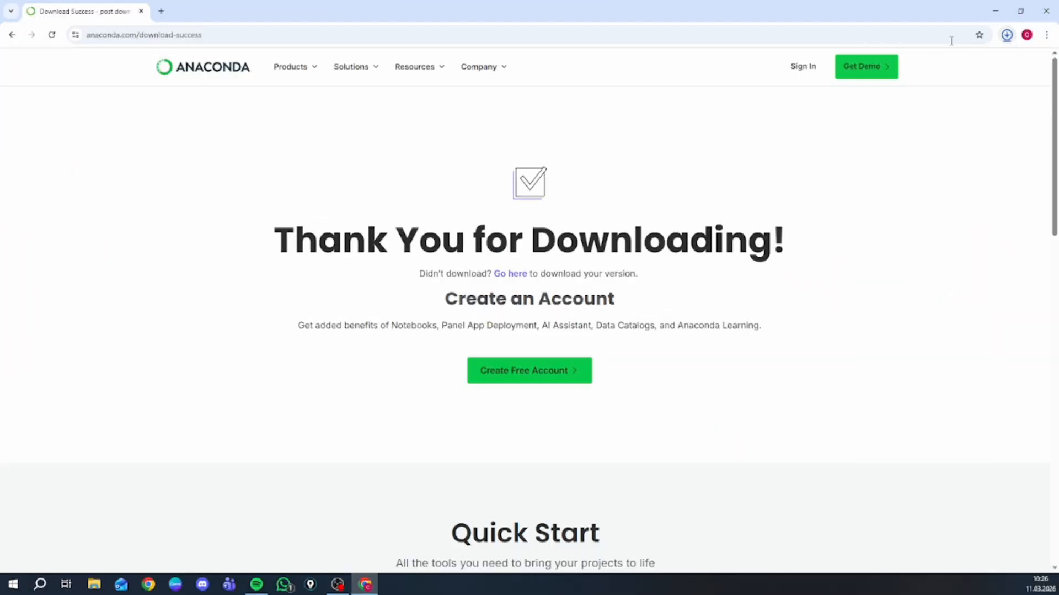
pyautogui.hotkey('ctrl', 'j')
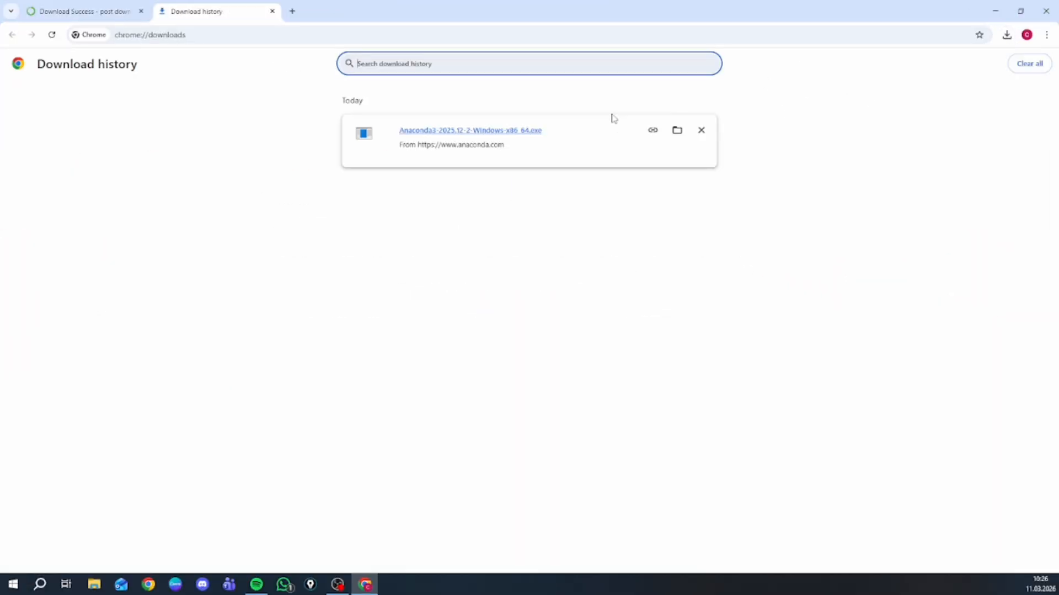
pyautogui.click(677, 131)
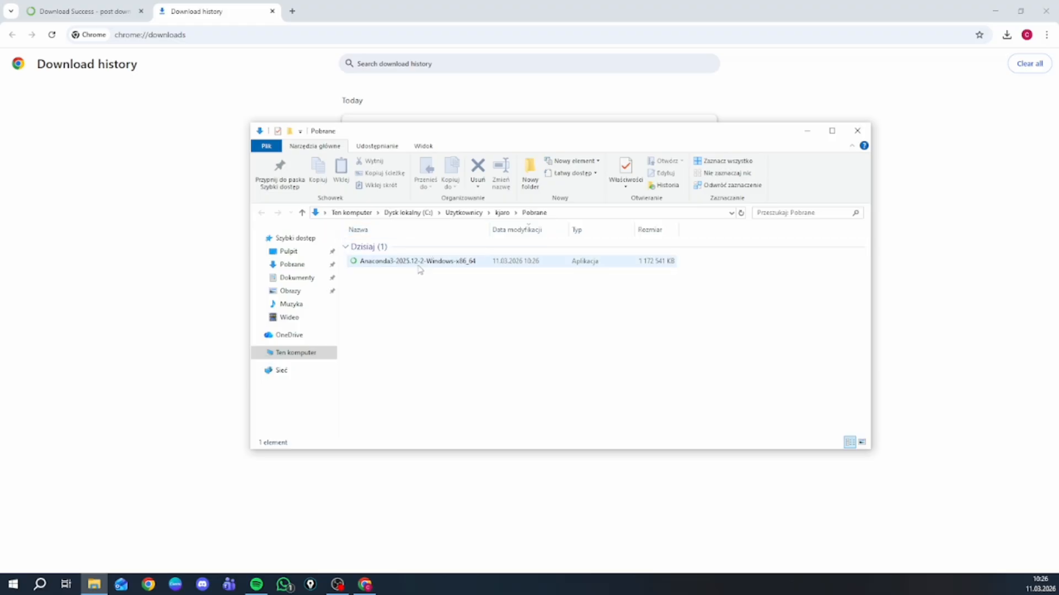
pyautogui.doubleClick(421, 266)
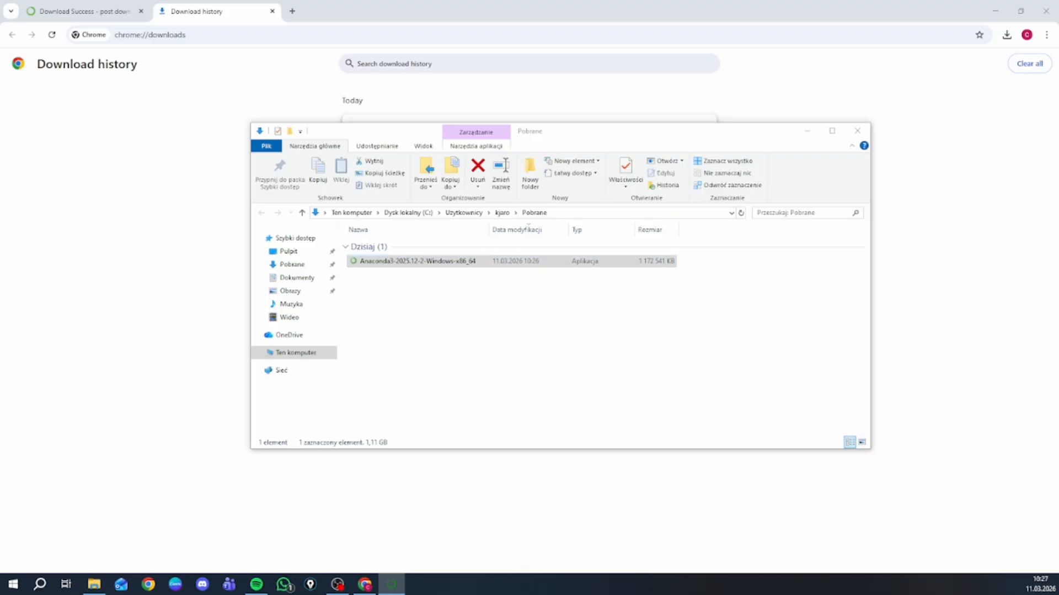
# - Accept the Anaconda3 license agreement and proceed to the advanced options with the Just Me installation type and default destination folder
pyautogui.click(585, 314)
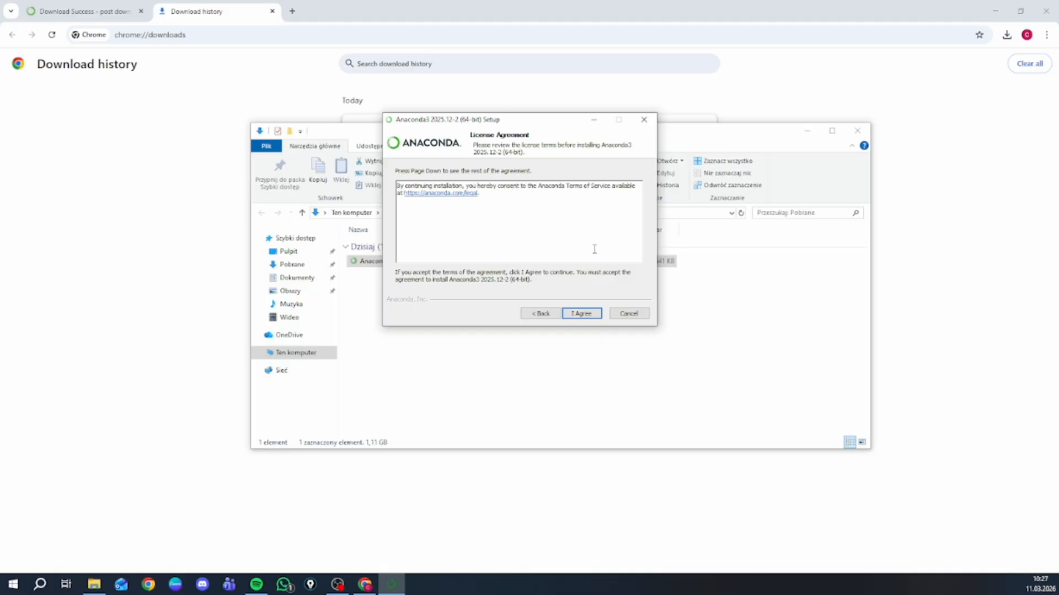
pyautogui.click(588, 315)
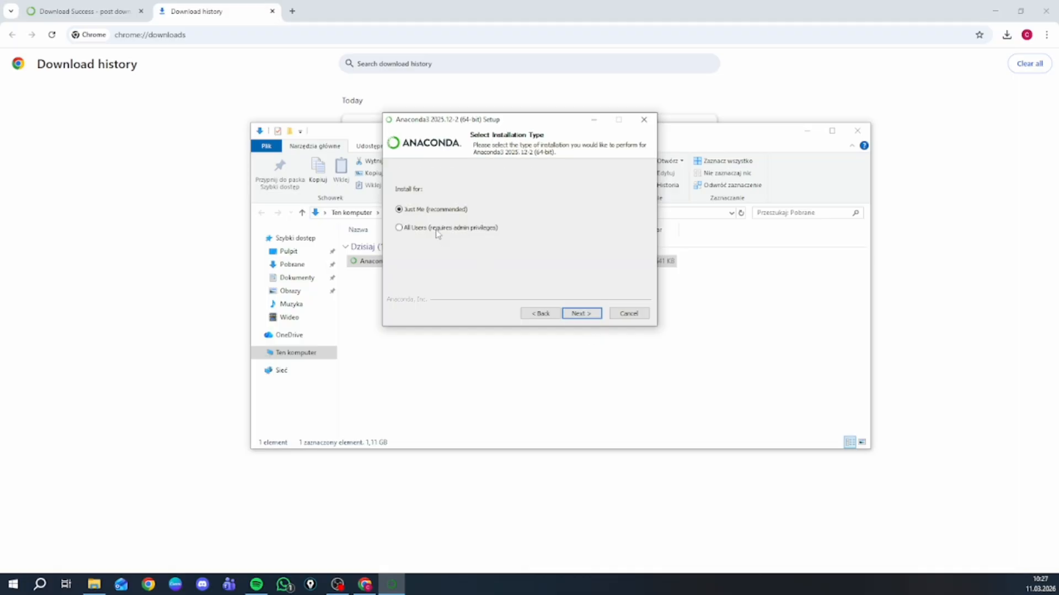
pyautogui.click(586, 315)
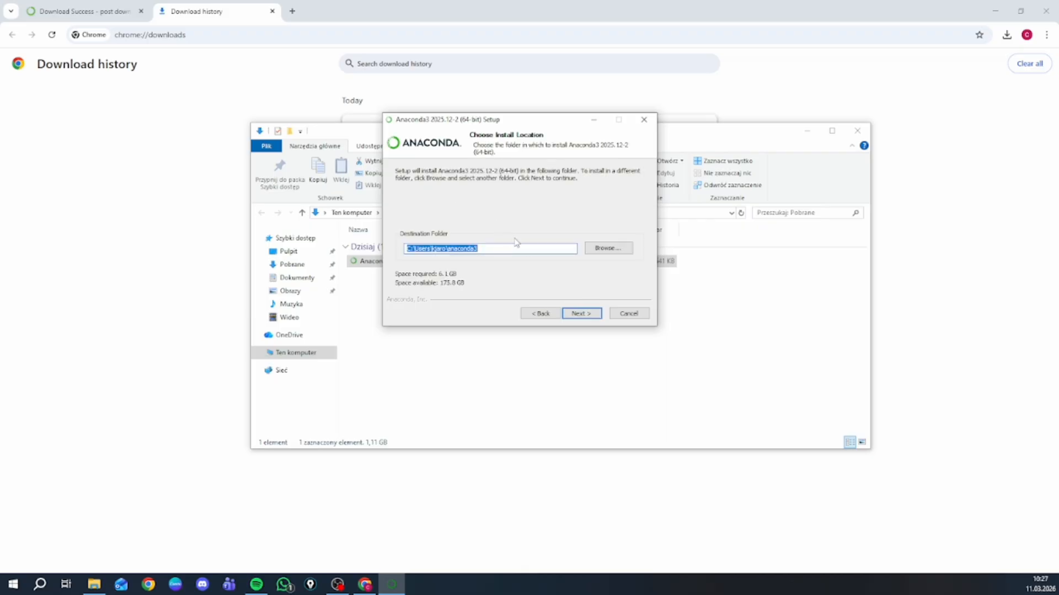
pyautogui.click(590, 314)
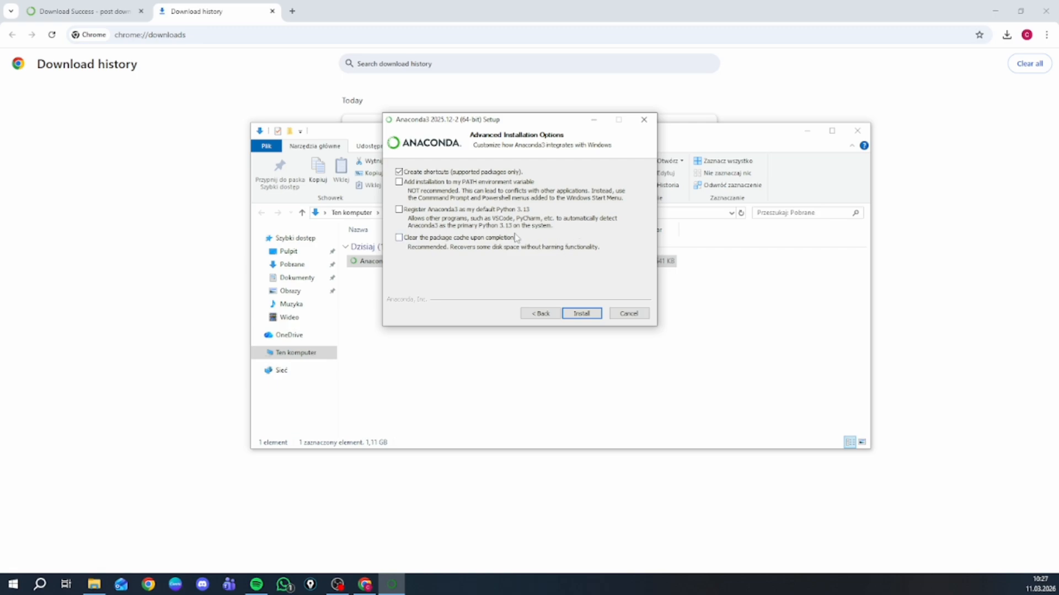
# - Enable registering Anaconda3 as default Python 3.13, adding it to PATH and clearing the package cache, and start the installation
pyautogui.click(399, 210)
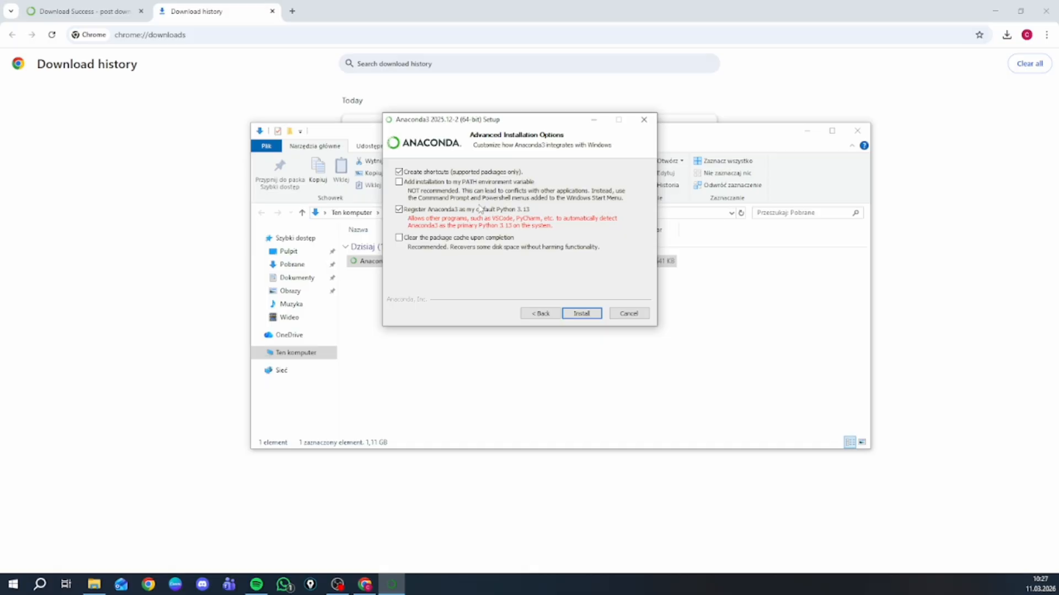
pyautogui.click(399, 182)
pyautogui.click(520, 185)
pyautogui.click(401, 184)
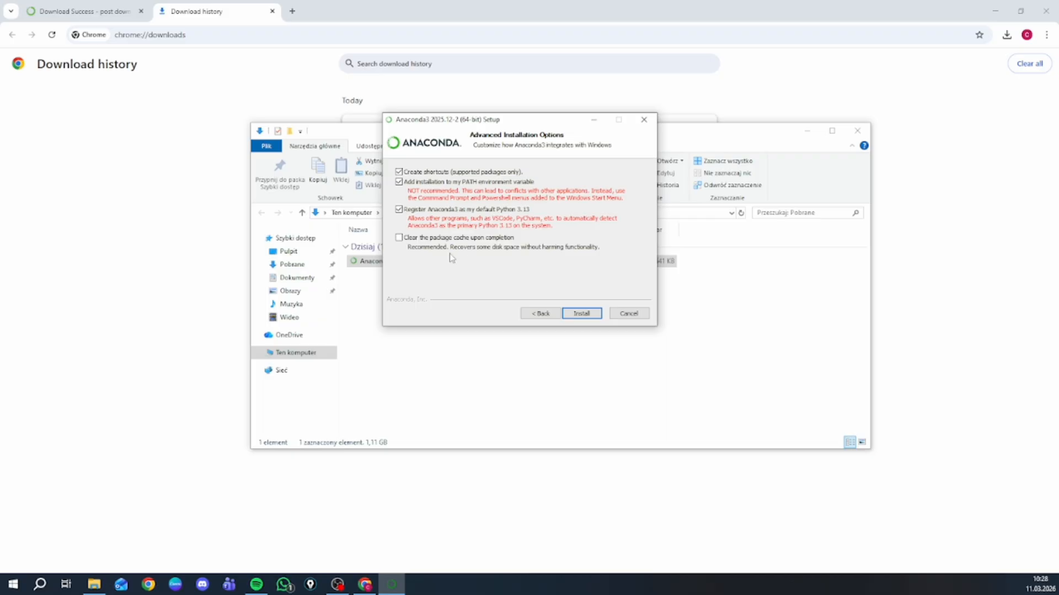
pyautogui.click(400, 240)
pyautogui.click(584, 313)
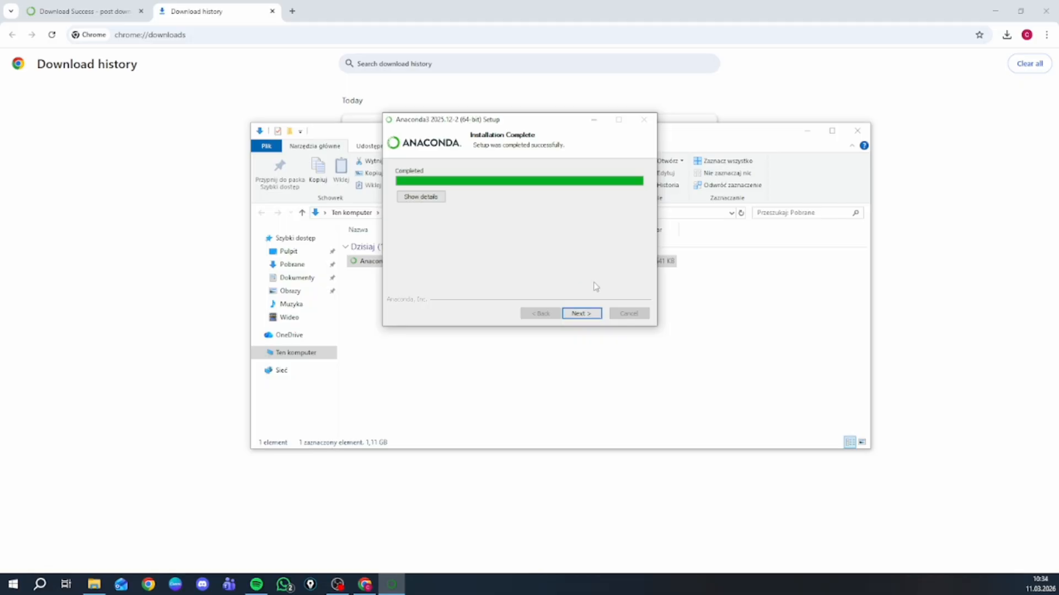
# - Finish the Anaconda3 setup with Launch Anaconda Navigator and Welcome to Anaconda kept enabled
pyautogui.click(587, 315)
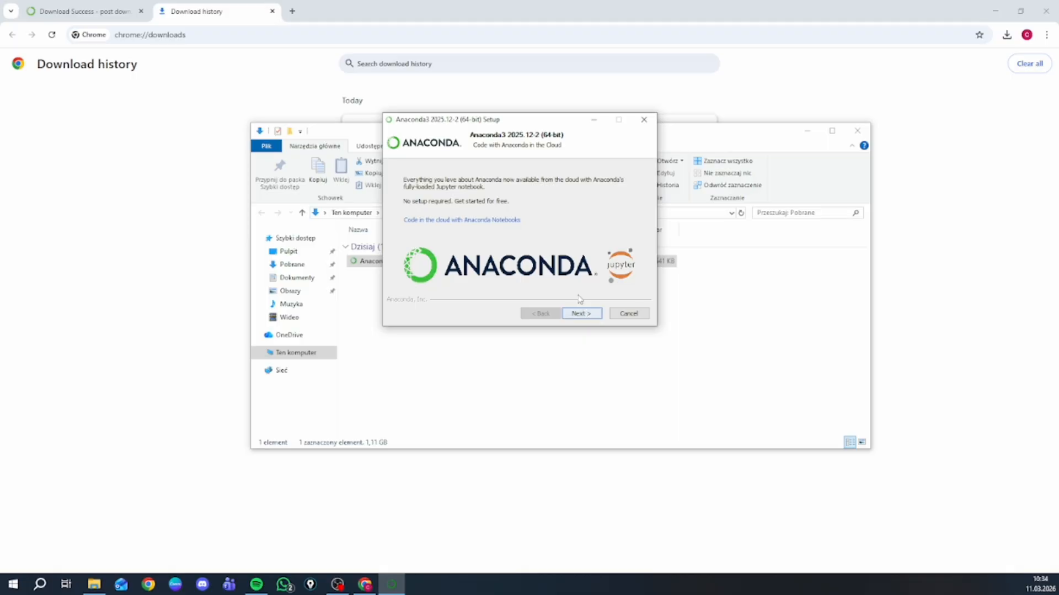
pyautogui.click(584, 314)
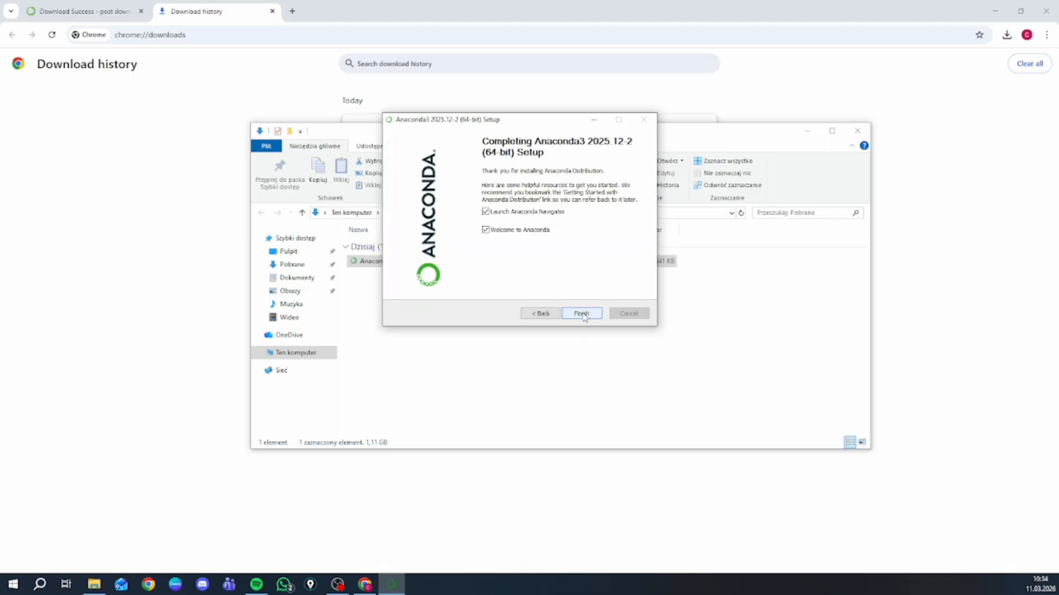
pyautogui.click(583, 314)
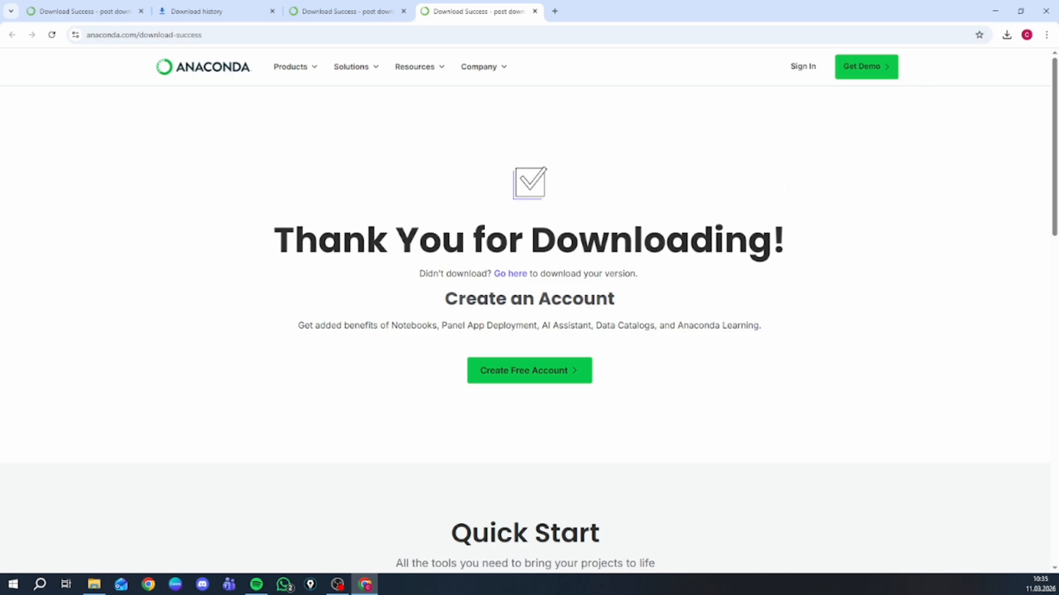
# - Find and open Anaconda Navigator from the Windows search, dismiss its information and sign-in dialogs, and move its window toward the screen's centre
pyautogui.click(47, 587)
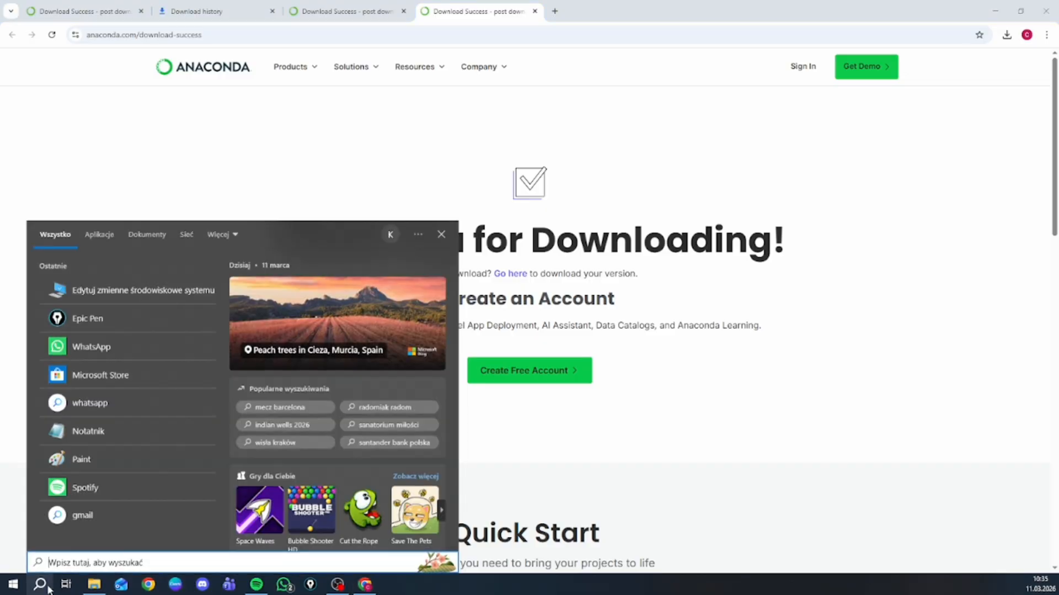
pyautogui.write('an')
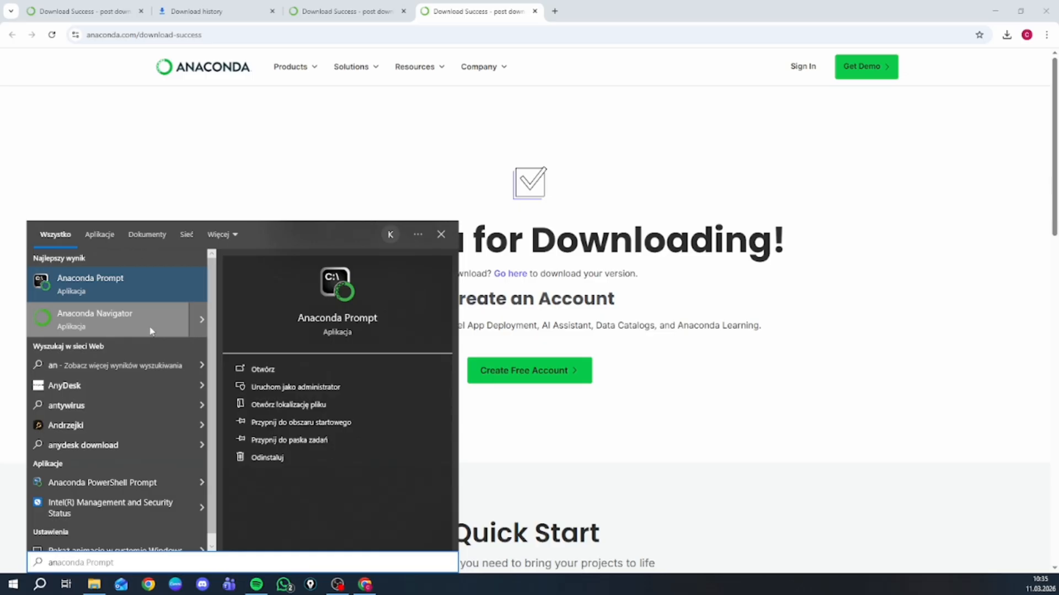
pyautogui.click(151, 333)
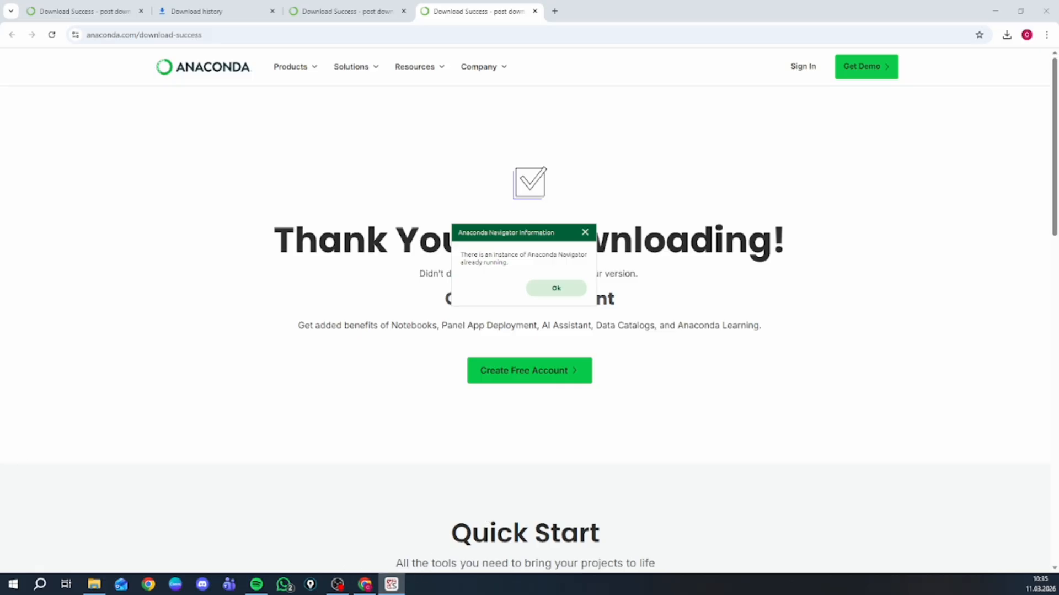
pyautogui.click(554, 290)
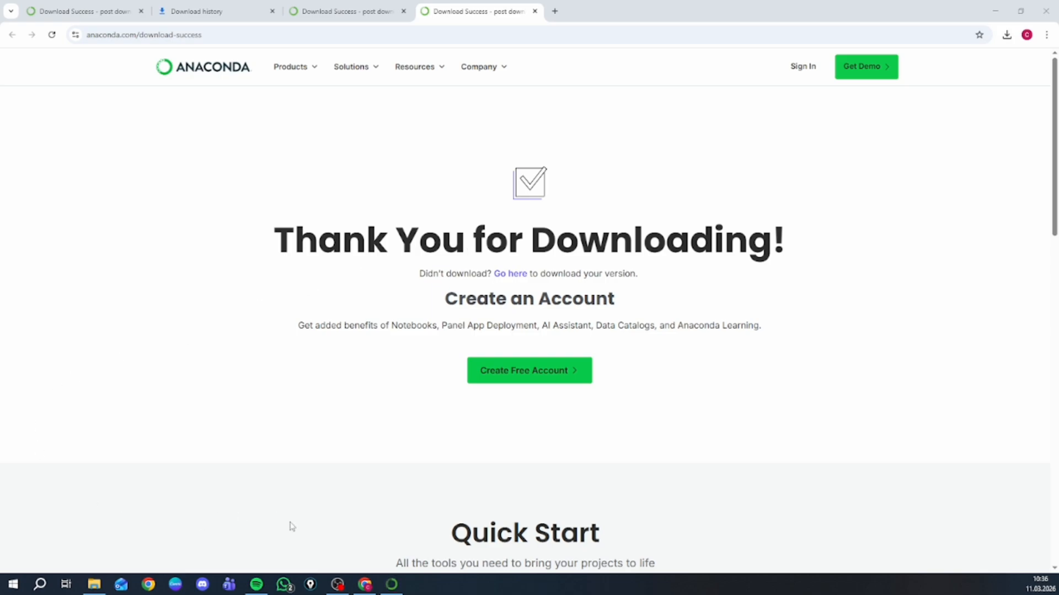
pyautogui.click(392, 583)
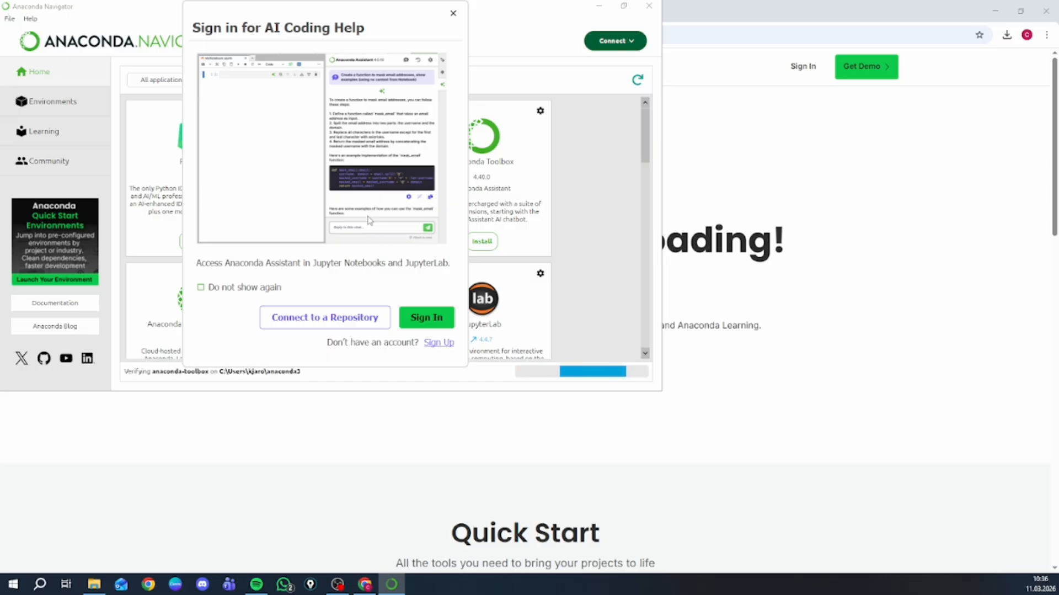
pyautogui.click(454, 13)
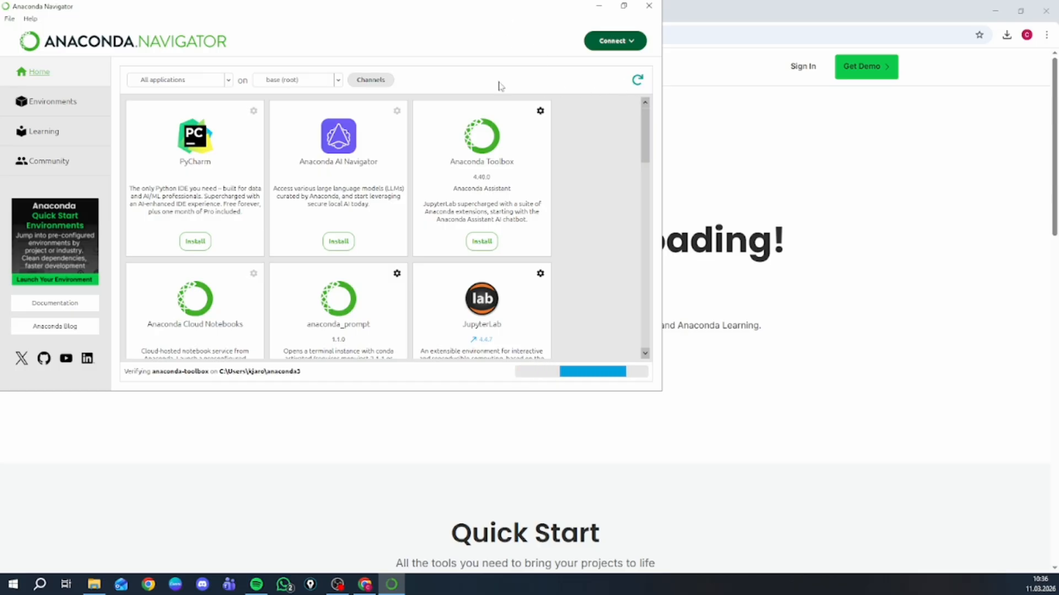
pyautogui.moveTo(663, 255)
pyautogui.mouseDown()
pyautogui.moveTo(650, 251)
pyautogui.moveTo(665, 246)
pyautogui.mouseUp()
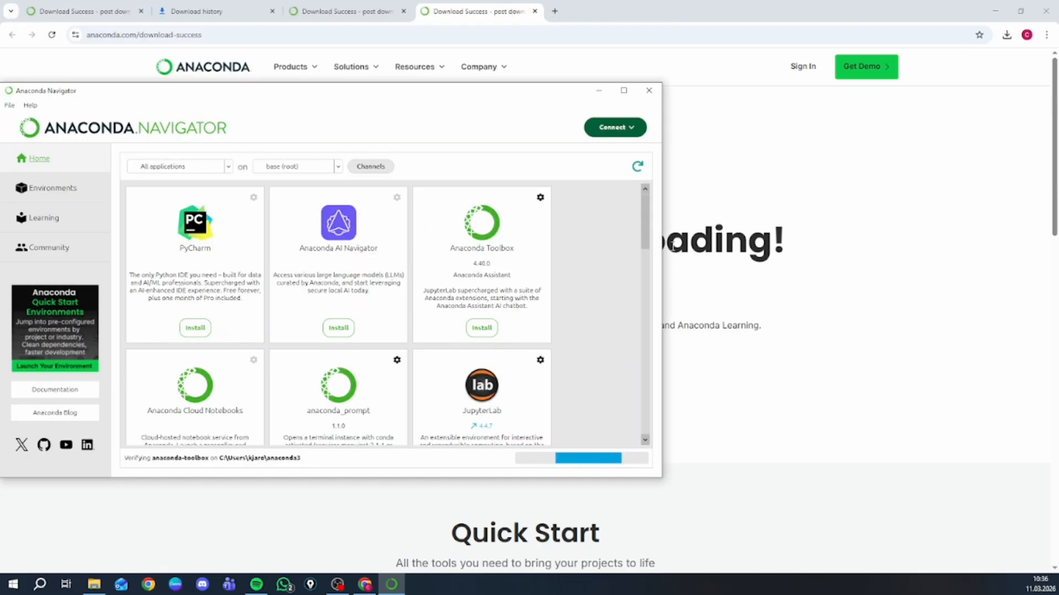
pyautogui.moveTo(537, 91); pyautogui.dragTo(742, 138)
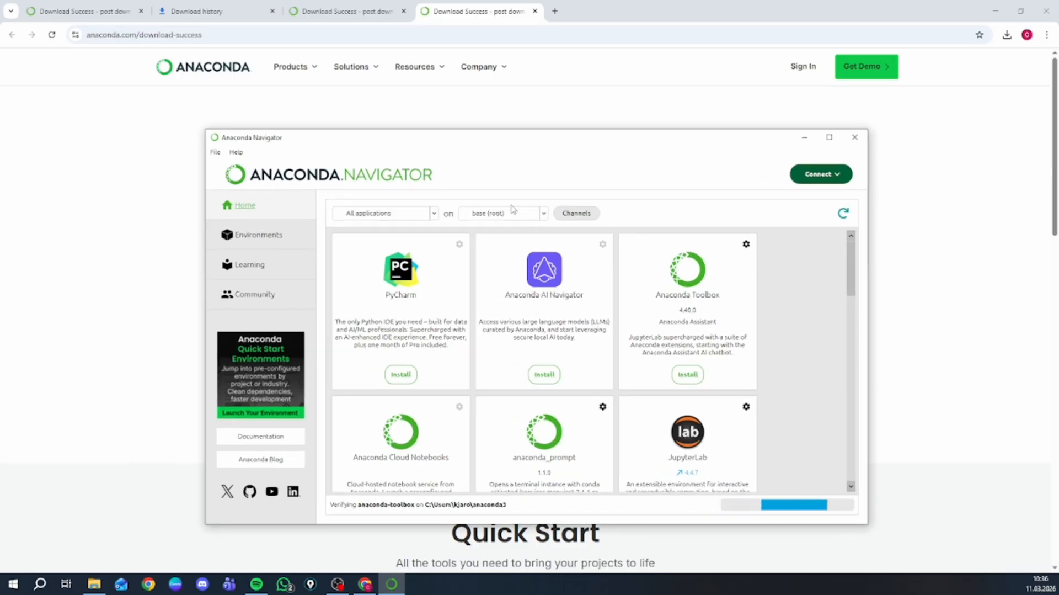
# - Examine the installed packages of the base (root) environment in Anaconda Navigator, and minimize the window
pyautogui.click(275, 237)
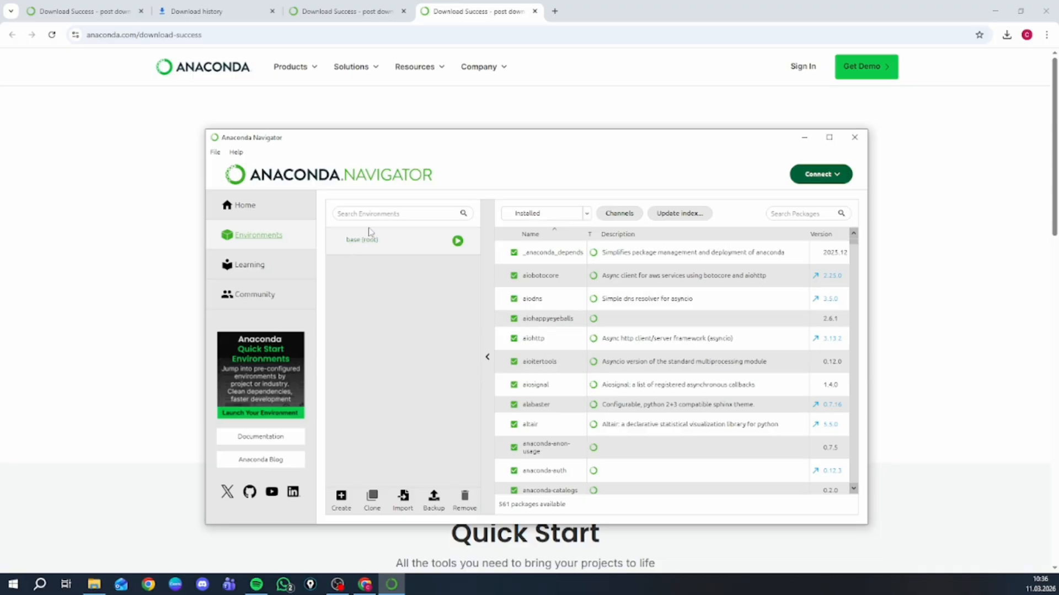
pyautogui.click(414, 251)
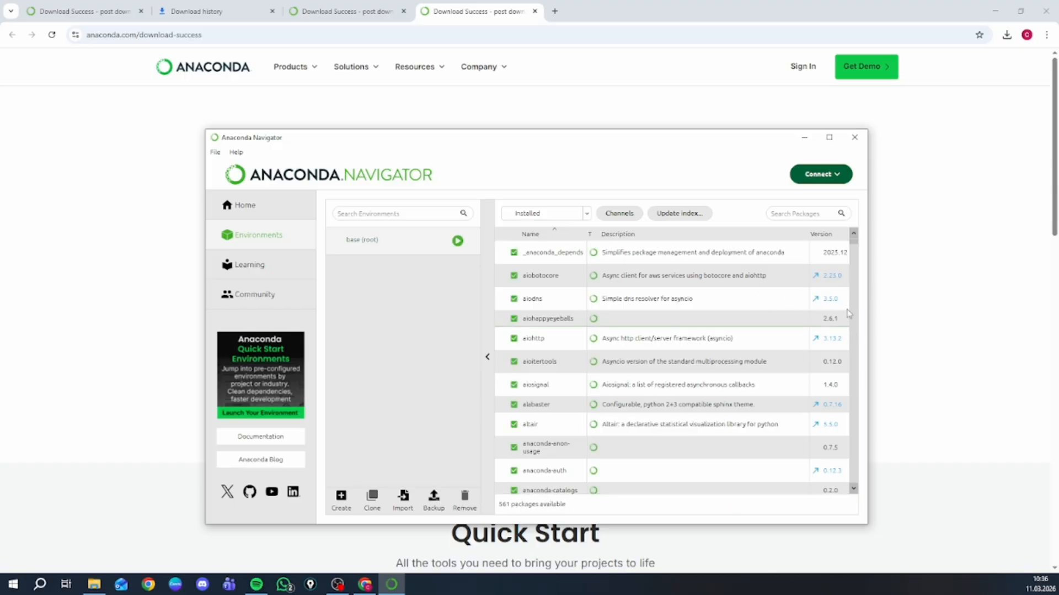
pyautogui.moveTo(856, 249)
pyautogui.mouseDown()
pyautogui.moveTo(836, 504)
pyautogui.moveTo(852, 230)
pyautogui.mouseUp()
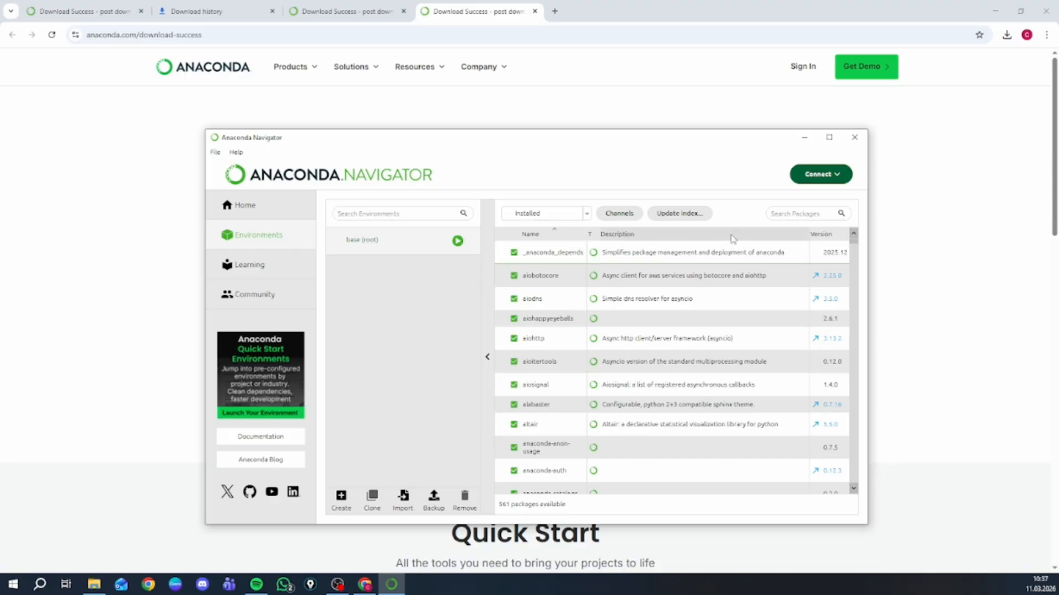
pyautogui.click(804, 141)
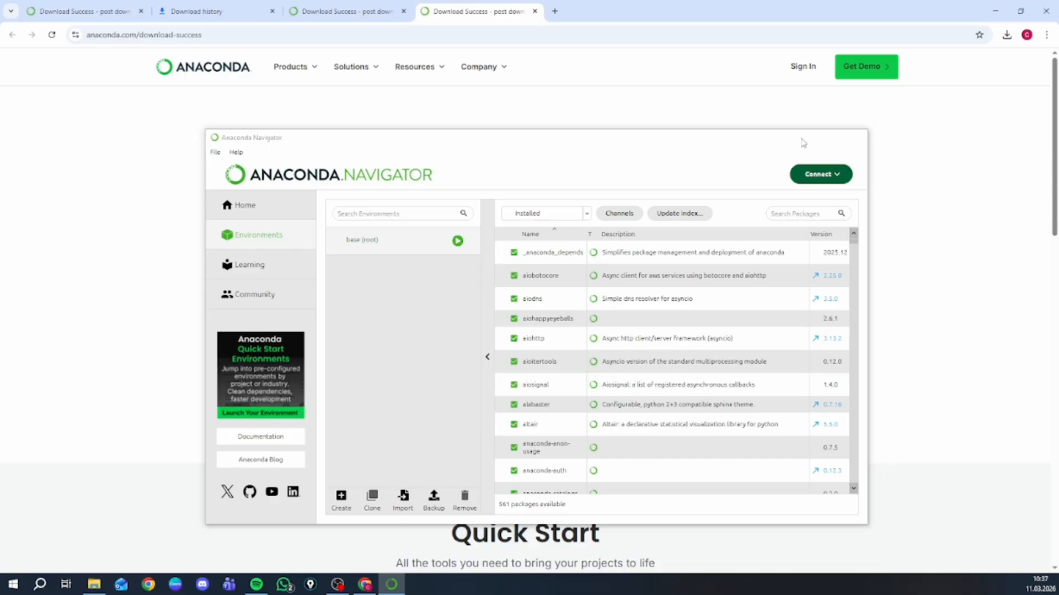
# - Search Google for "visual studio code download" in a new browser tab and open the official Visual Studio Code download page
pyautogui.click(556, 12)
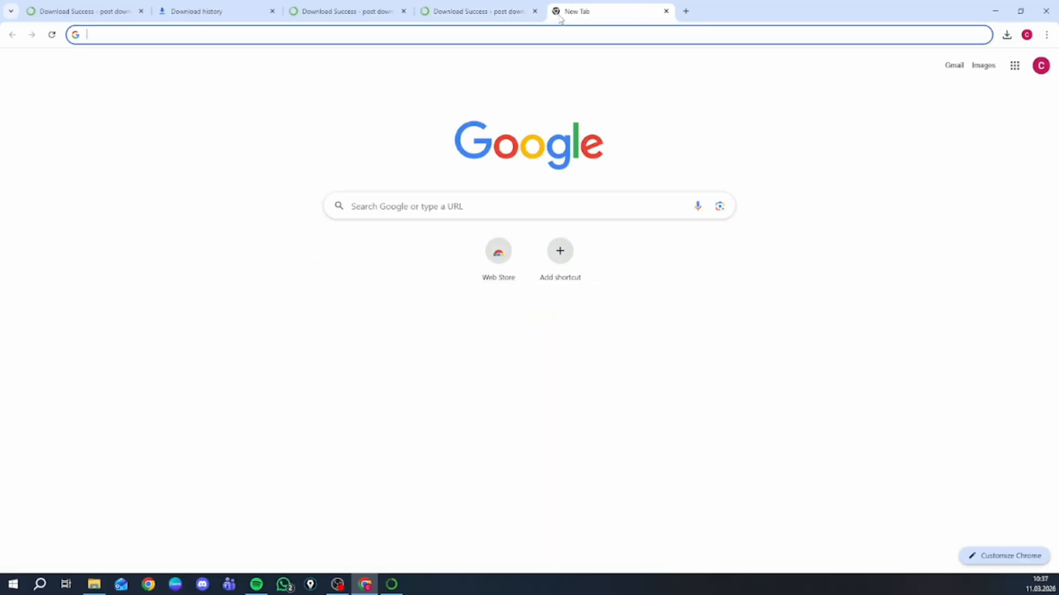
pyautogui.write('vi')
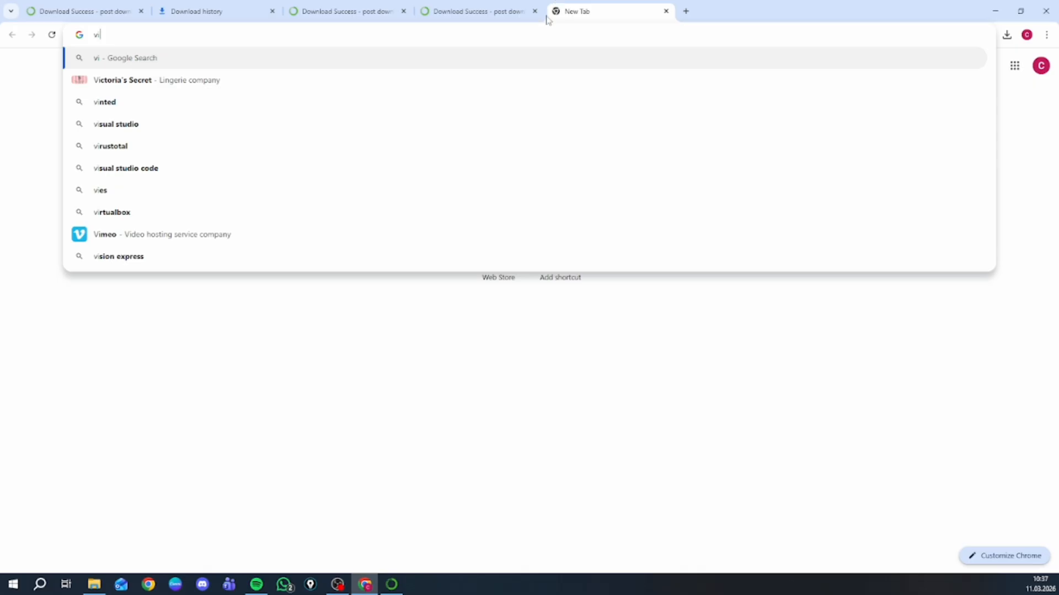
pyautogui.write('d')
pyautogui.press('BackSpace')
pyautogui.write('d')
pyautogui.press('BackSpace')
pyautogui.write('sual studio')
pyautogui.click(359, 80)
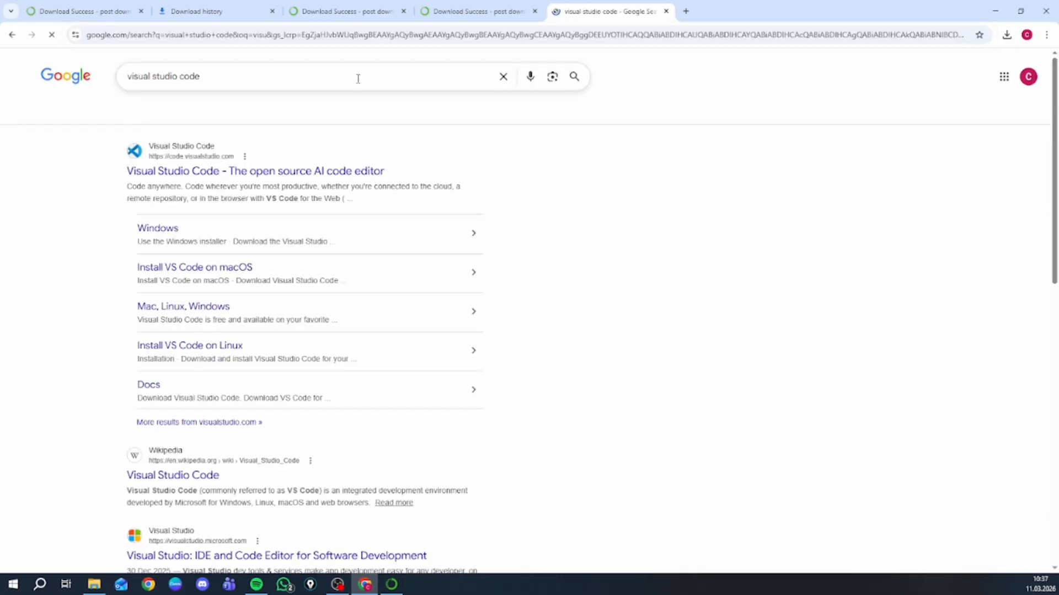
pyautogui.click(329, 85)
pyautogui.click(305, 102)
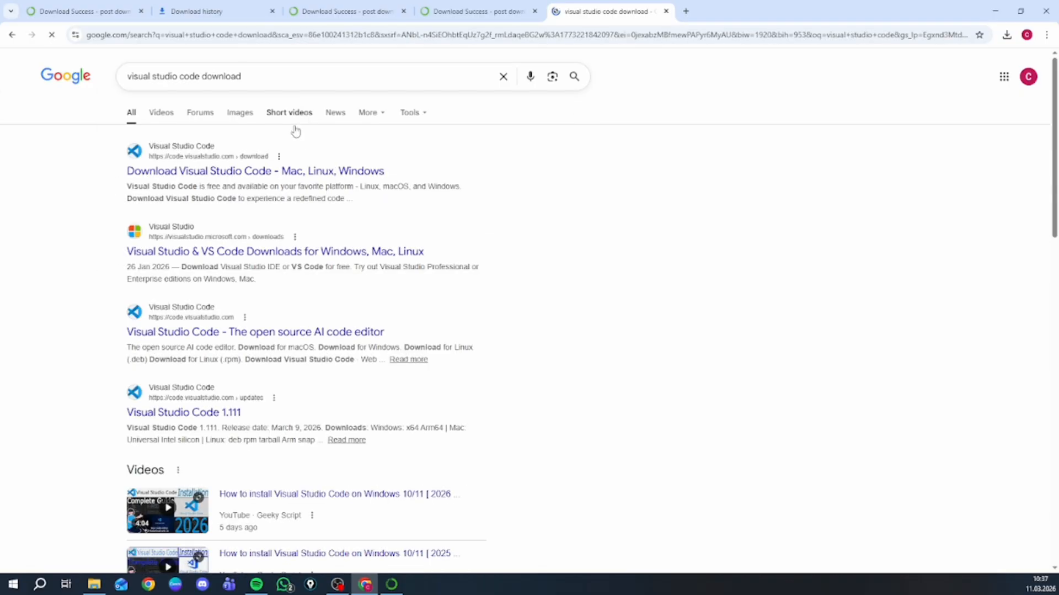
pyautogui.click(280, 170)
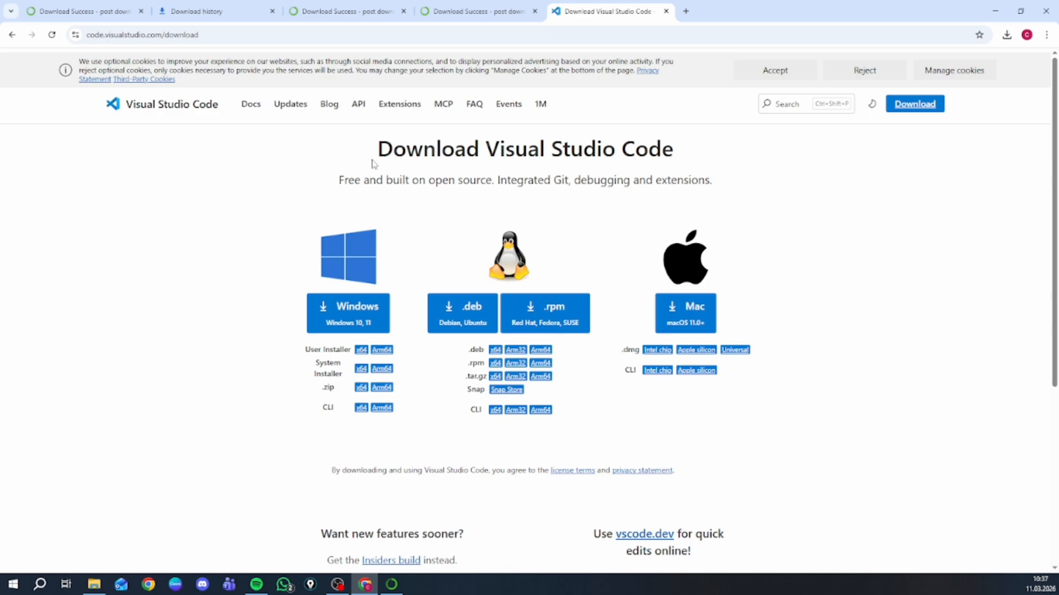
# - Download the Visual Studio Code installer for Windows 10, 11 and look over the page that follows
pyautogui.scroll(-1, 379, 160)
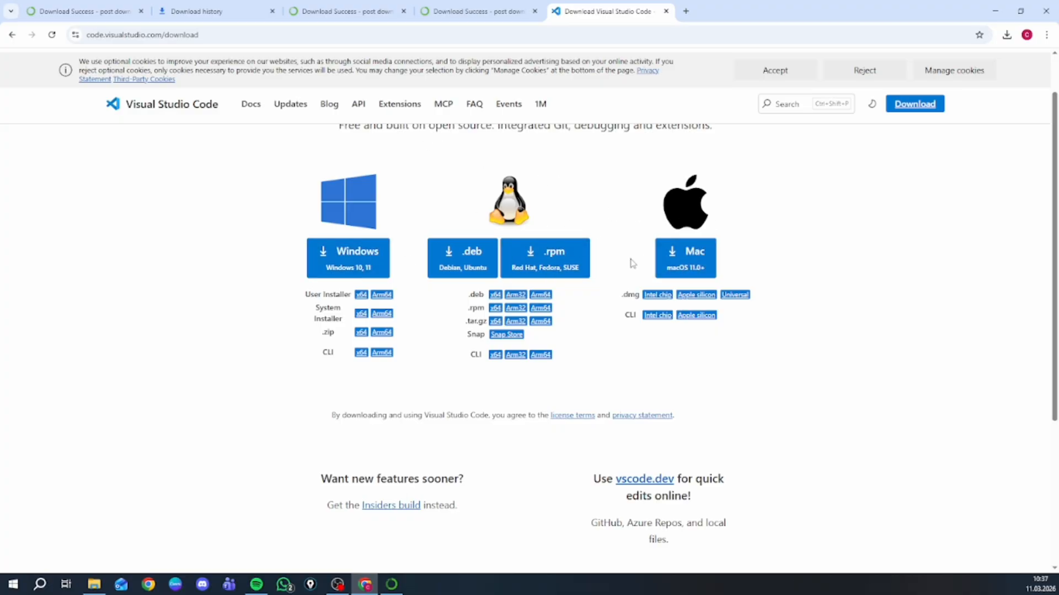
pyautogui.click(354, 258)
pyautogui.scroll(-3, 393, 233)
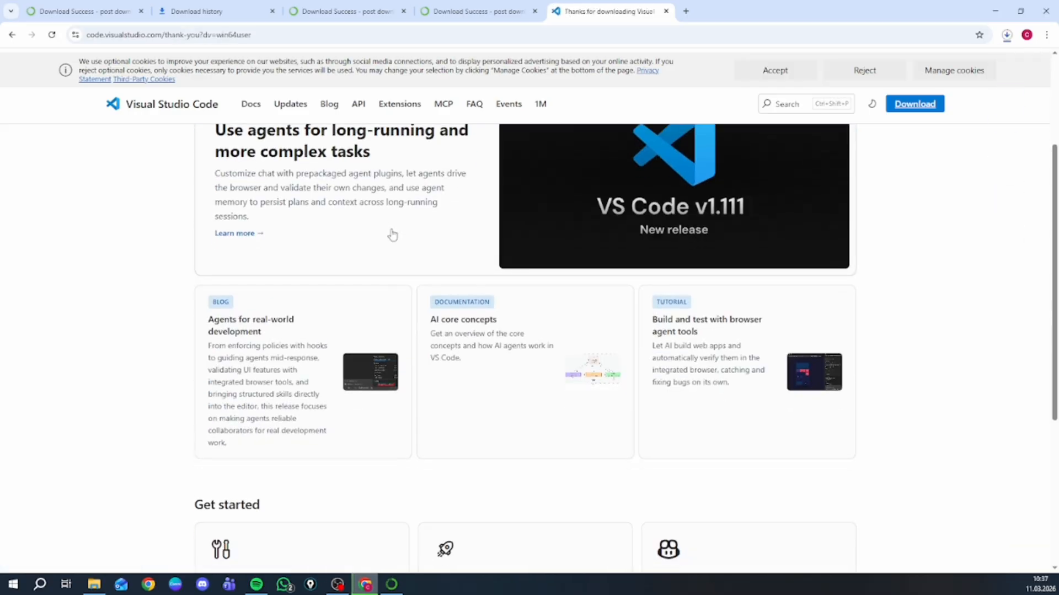
pyautogui.scroll(2, 430, 260)
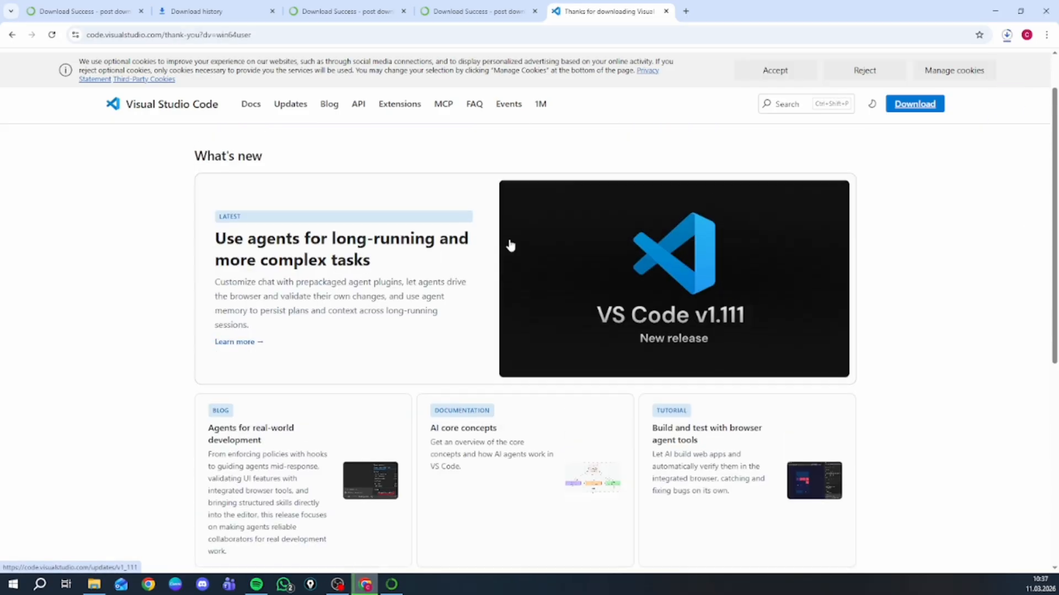
# - Locate the downloaded VSCodeUserSetup-x64-1.111.0 installer in its folder through the browser's recent downloads and launch it
pyautogui.click(1009, 36)
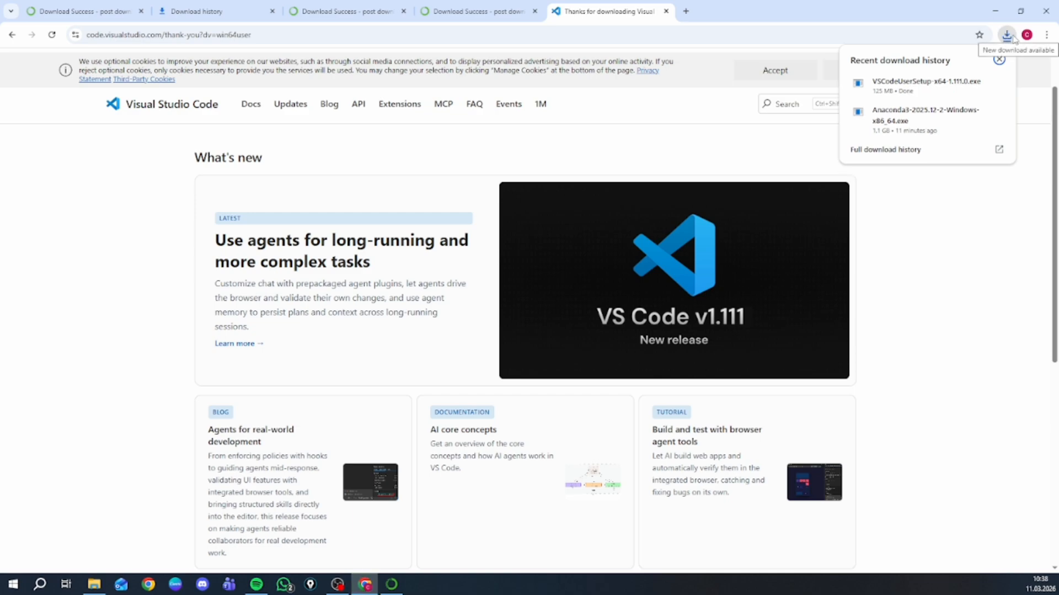
pyautogui.moveTo(956, 93)
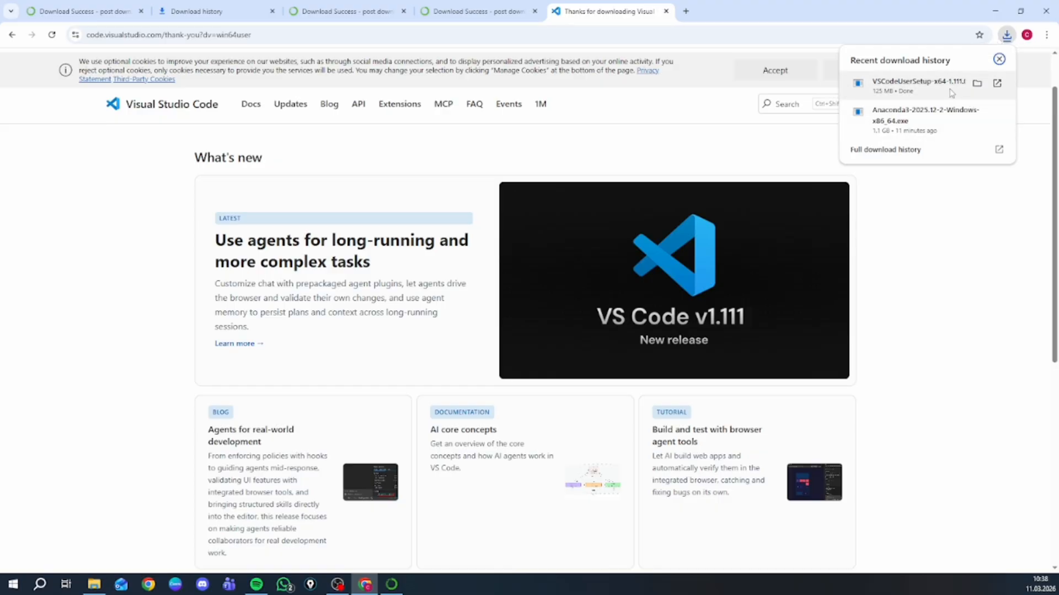
pyautogui.click(977, 83)
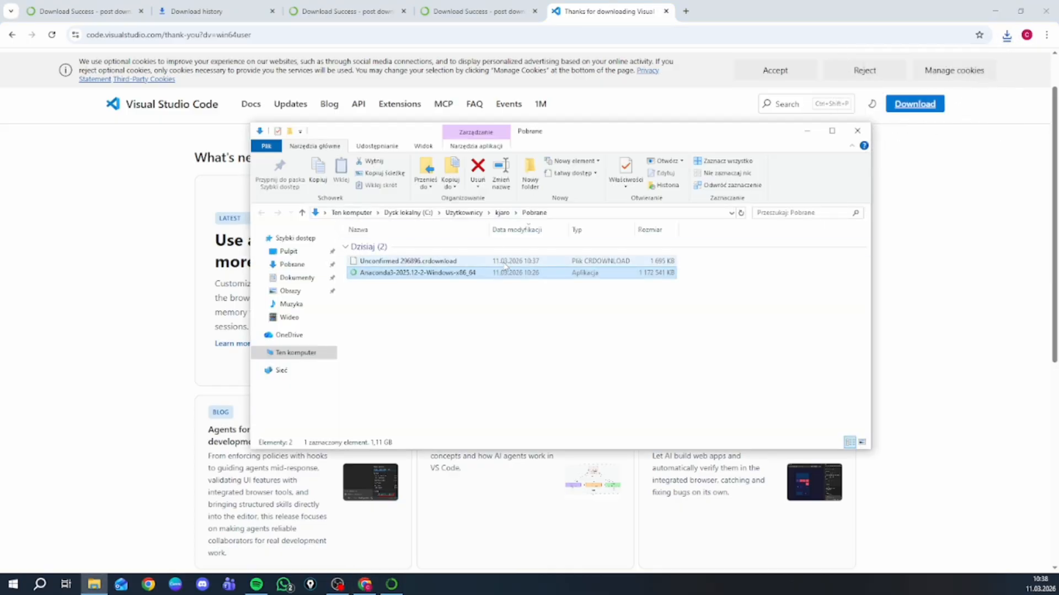
pyautogui.click(870, 131)
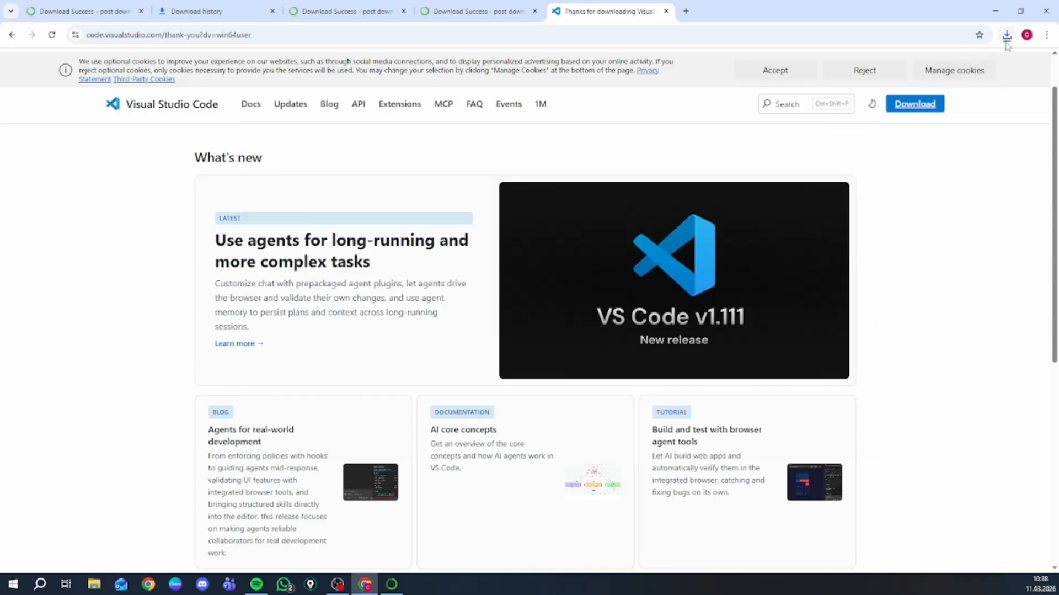
pyautogui.click(1007, 36)
pyautogui.click(986, 86)
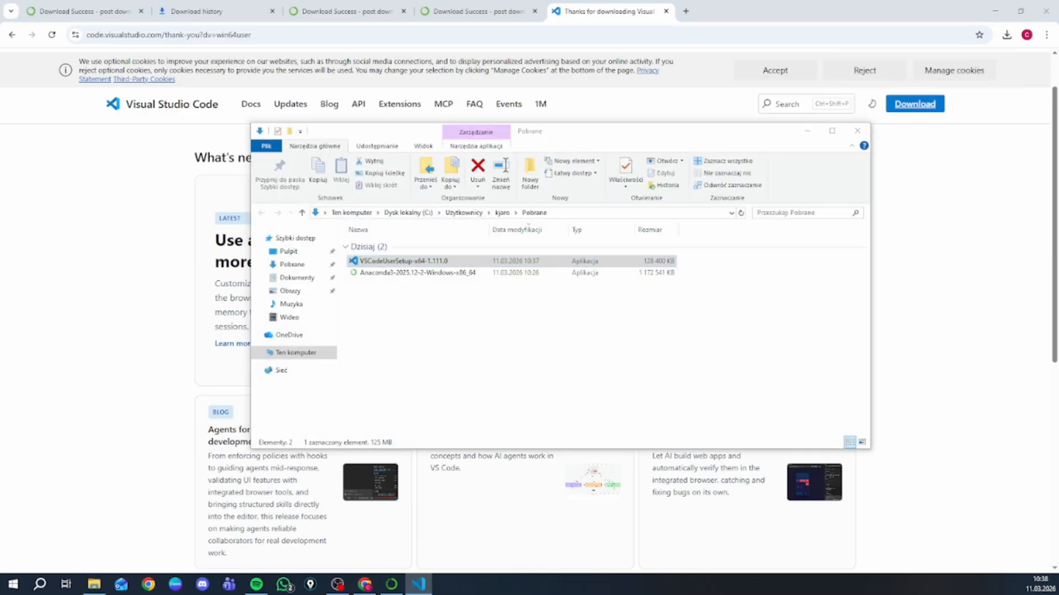
# - Set the setup language to English and accept the Visual Studio Code license agreement after scrolling through its terms
pyautogui.click(683, 245)
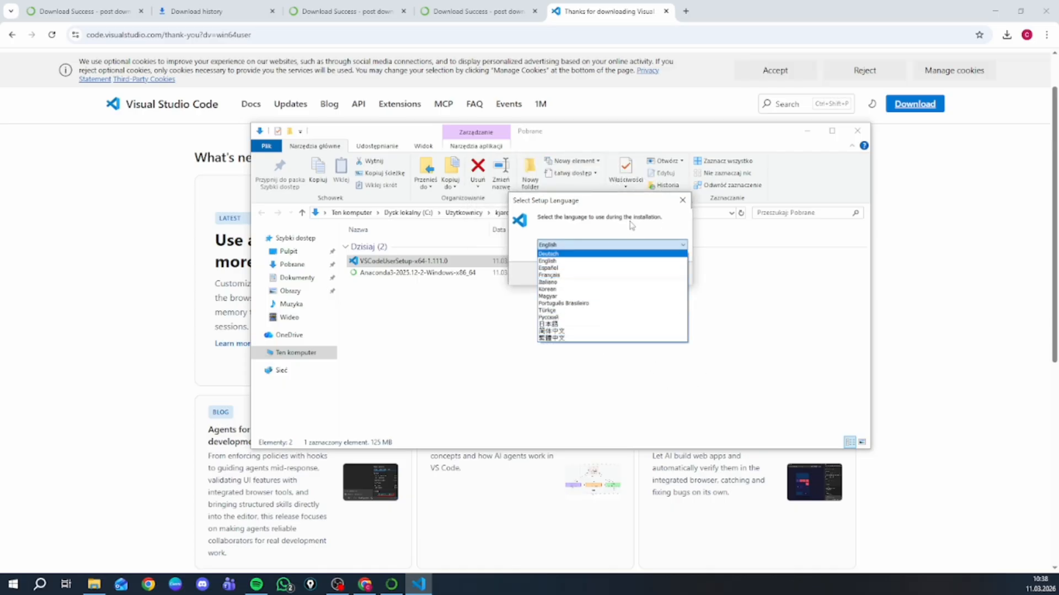
pyautogui.click(570, 227)
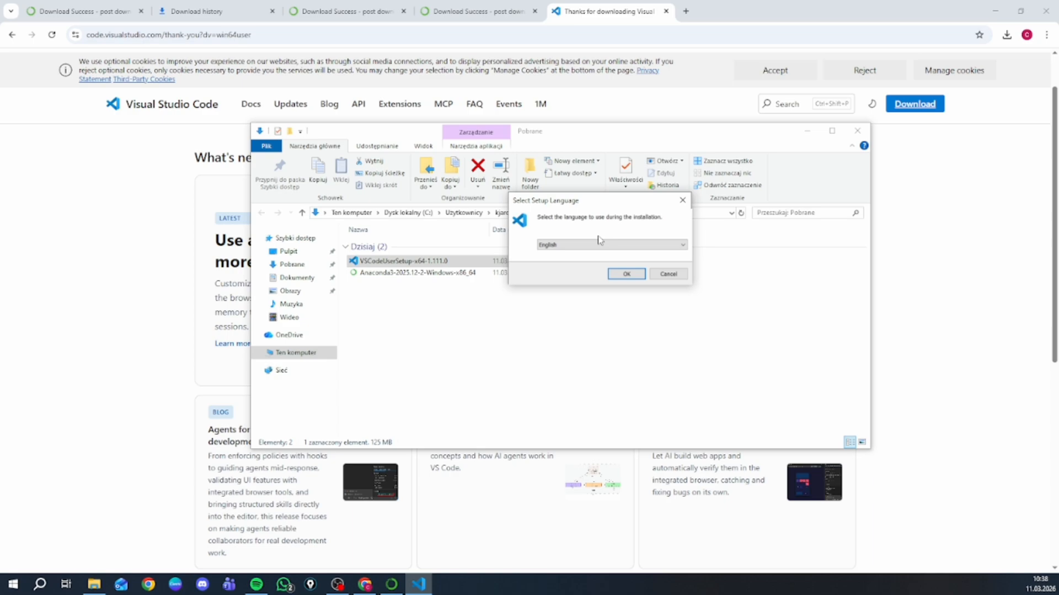
pyautogui.click(626, 274)
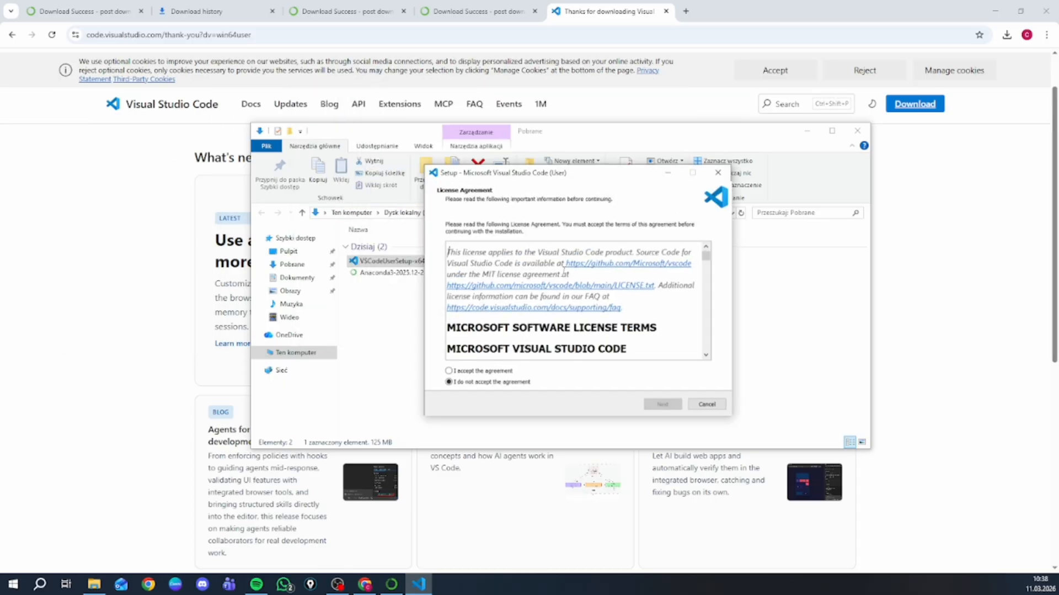
pyautogui.scroll(-15, 564, 270)
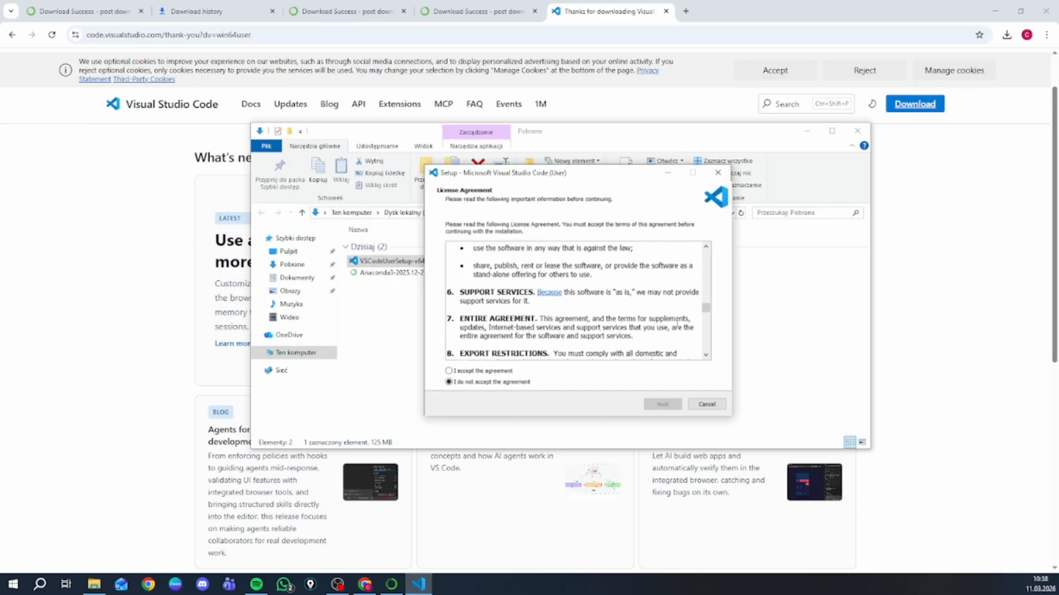
pyautogui.scroll(-8, 678, 322)
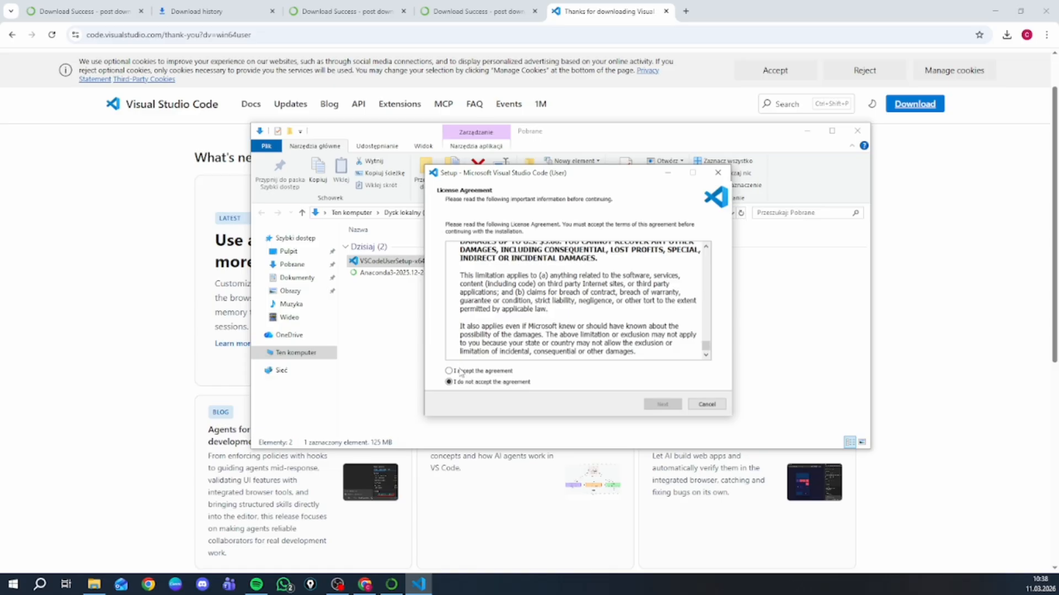
pyautogui.click(449, 370)
pyautogui.click(674, 406)
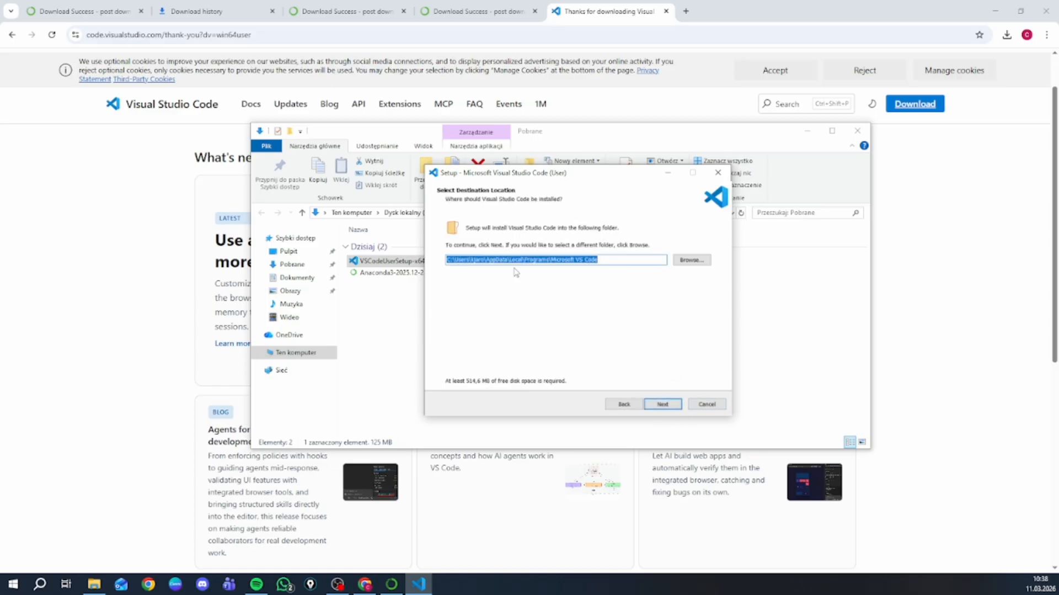
# - Install Visual Studio Code in the default folders with the desktop icon, supported file types and PATH options, and launch it in a maximized window
pyautogui.click(664, 404)
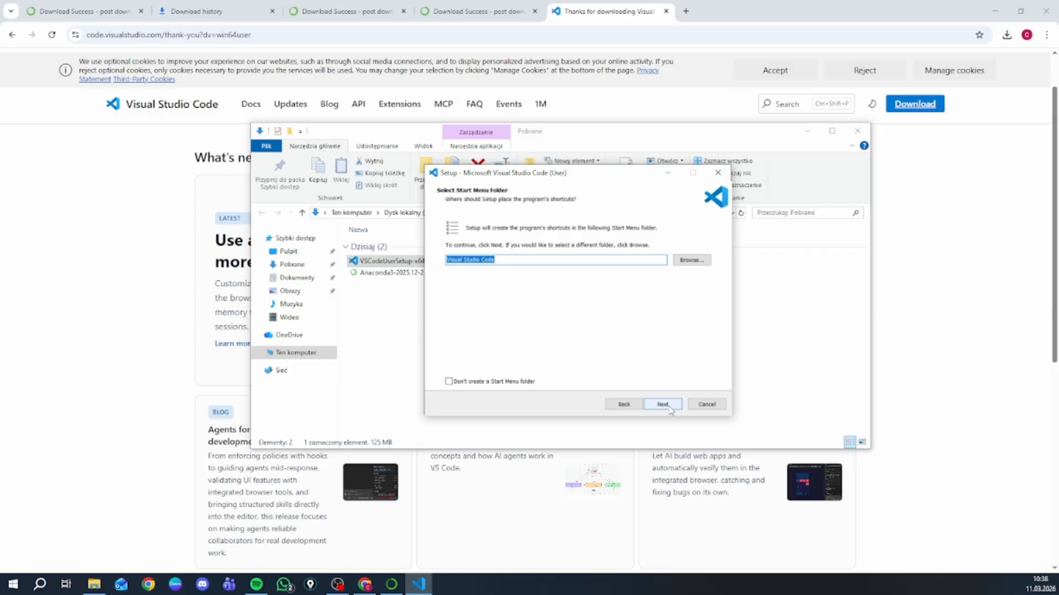
pyautogui.click(663, 404)
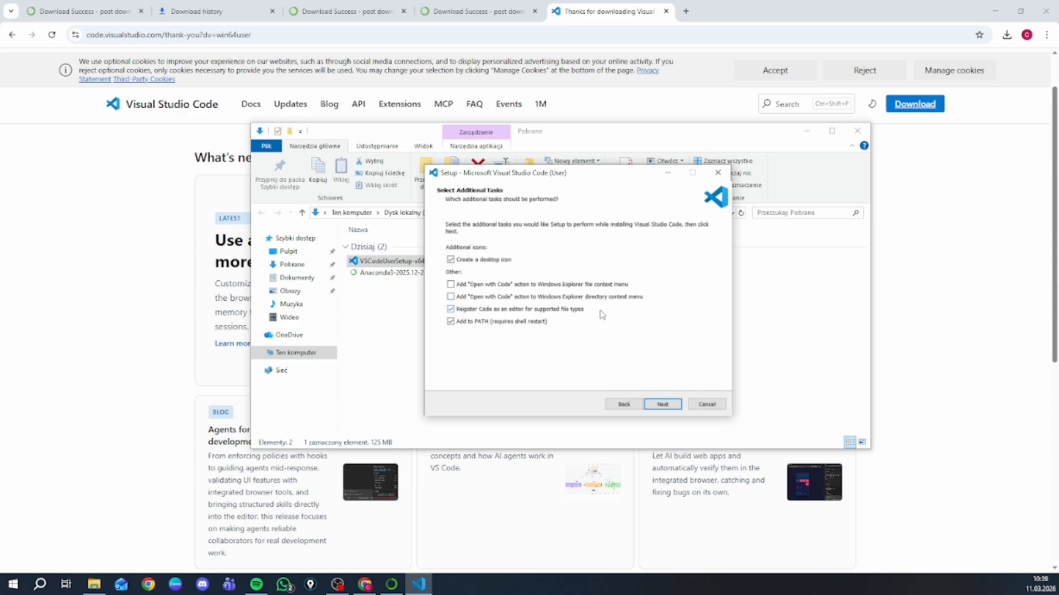
pyautogui.click(664, 404)
pyautogui.click(670, 407)
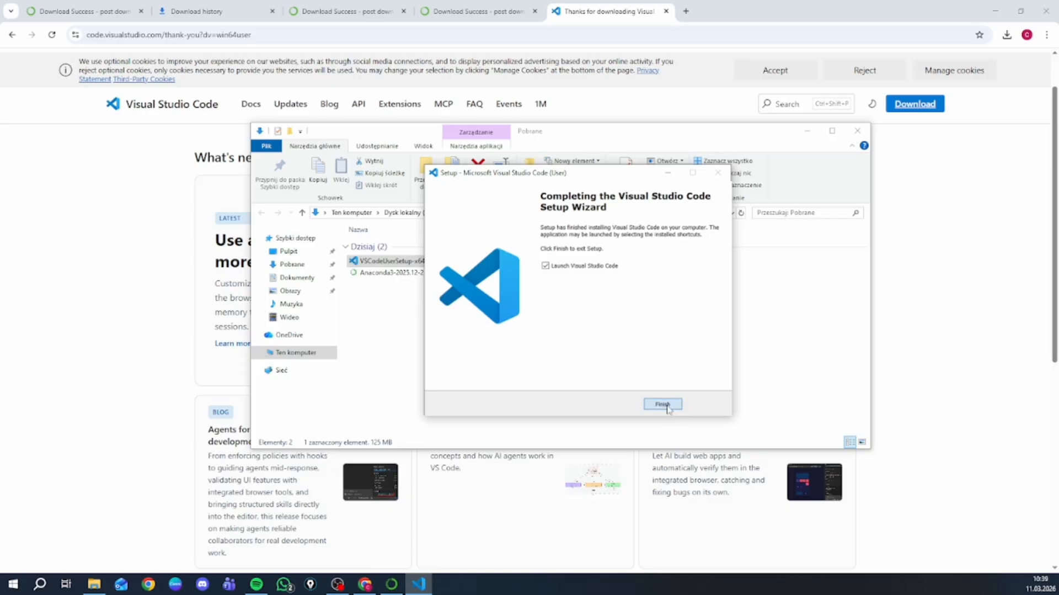
pyautogui.click(663, 405)
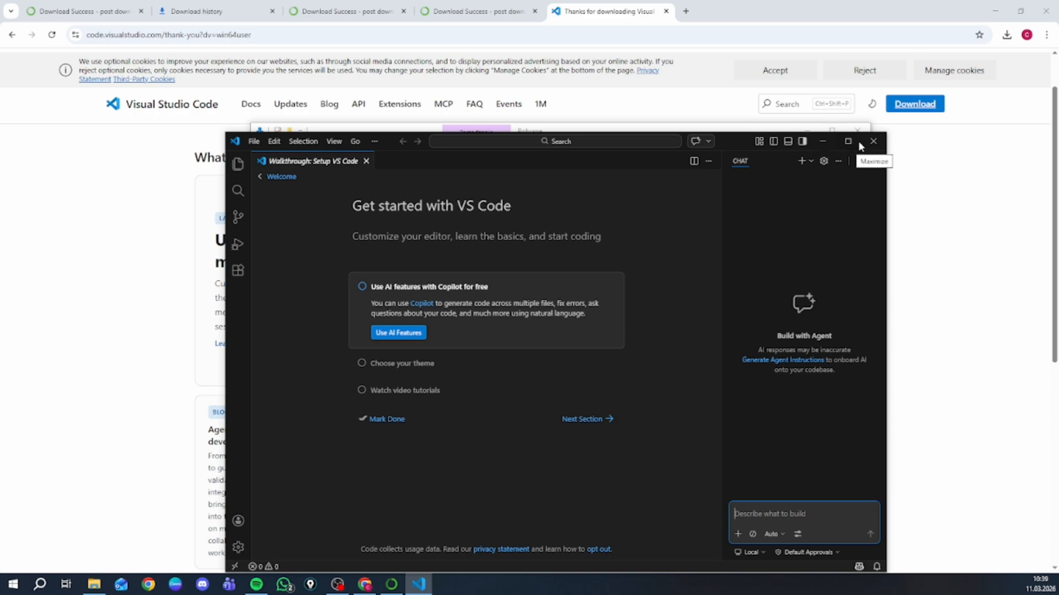
pyautogui.click(850, 142)
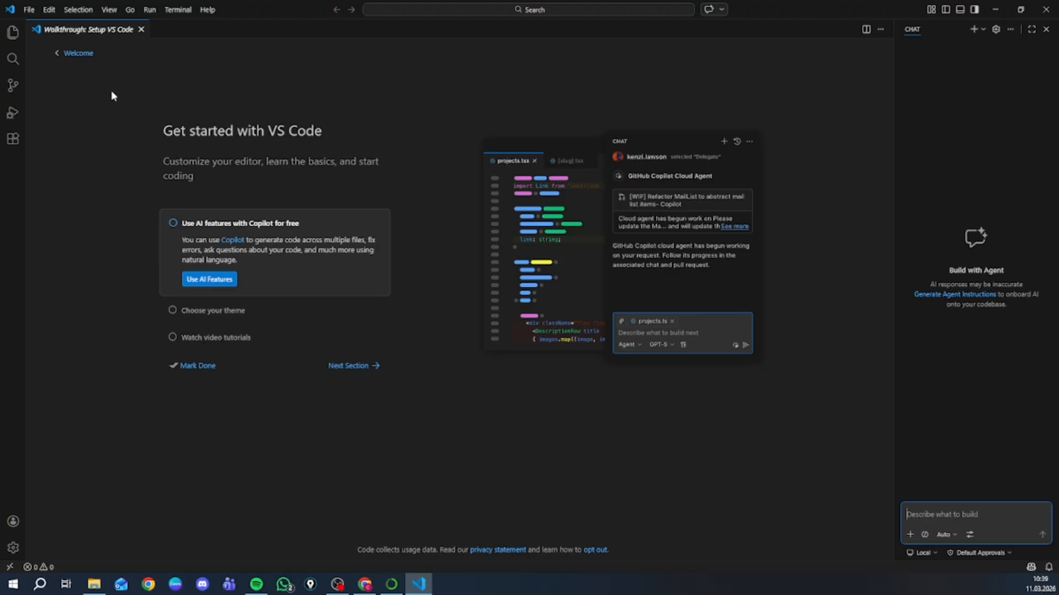
pyautogui.click(28, 10)
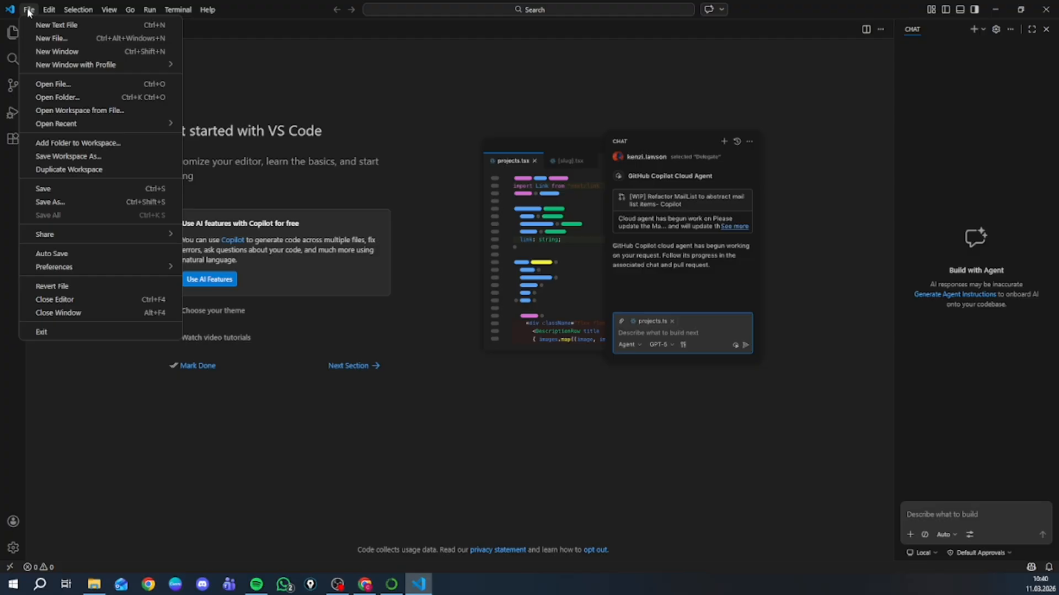
pyautogui.click(62, 43)
pyautogui.click(27, 11)
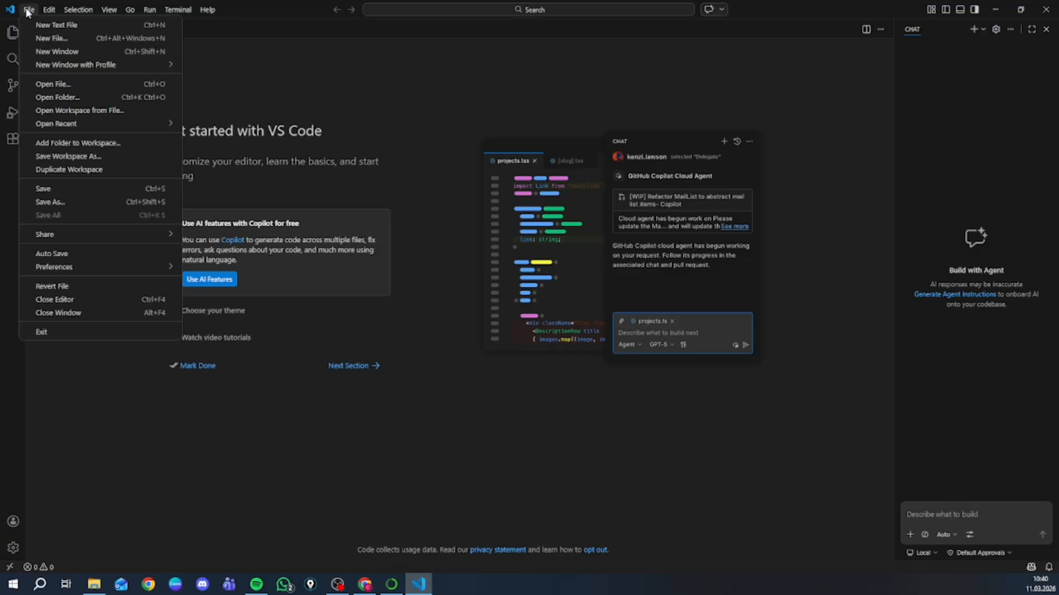
pyautogui.moveTo(77, 61)
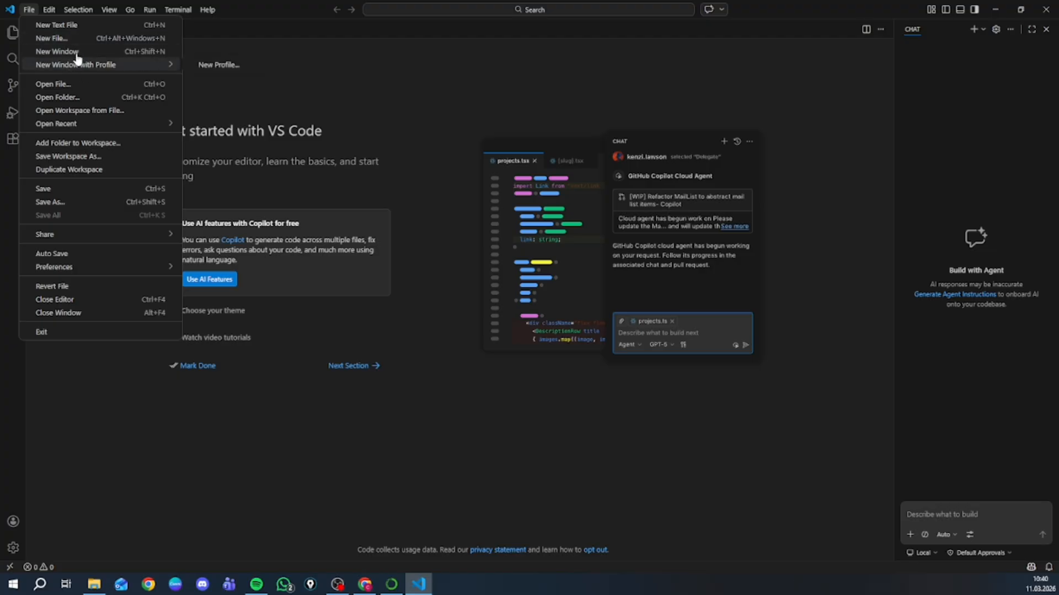
# - Move the Visual Studio Code and browser windows out of the way and create a new desktop folder named TEST
pyautogui.moveTo(823, 5); pyautogui.dragTo(727, 116)
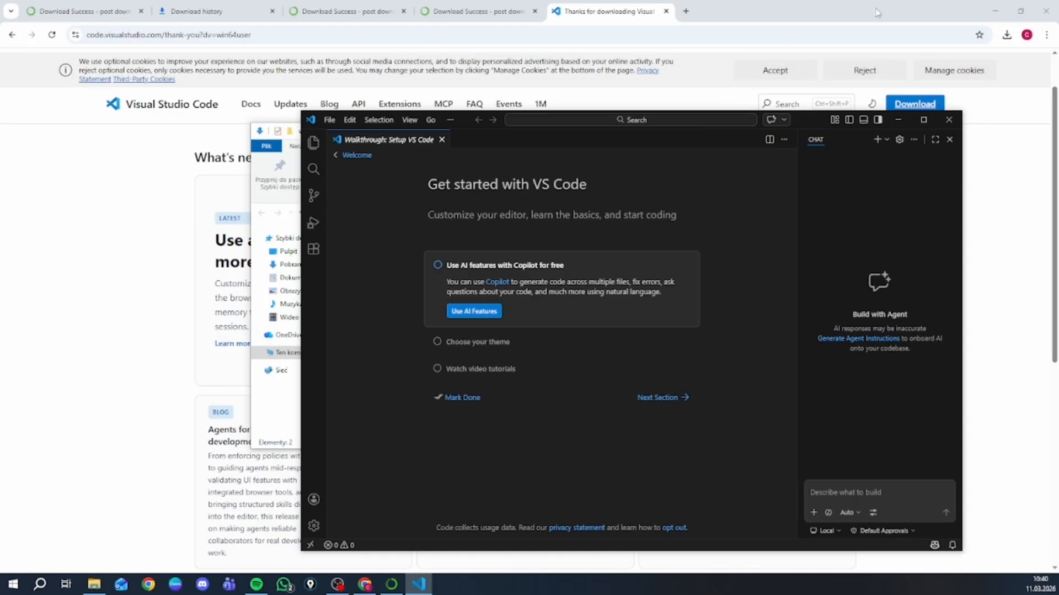
pyautogui.click(996, 11)
pyautogui.rightClick(386, 79)
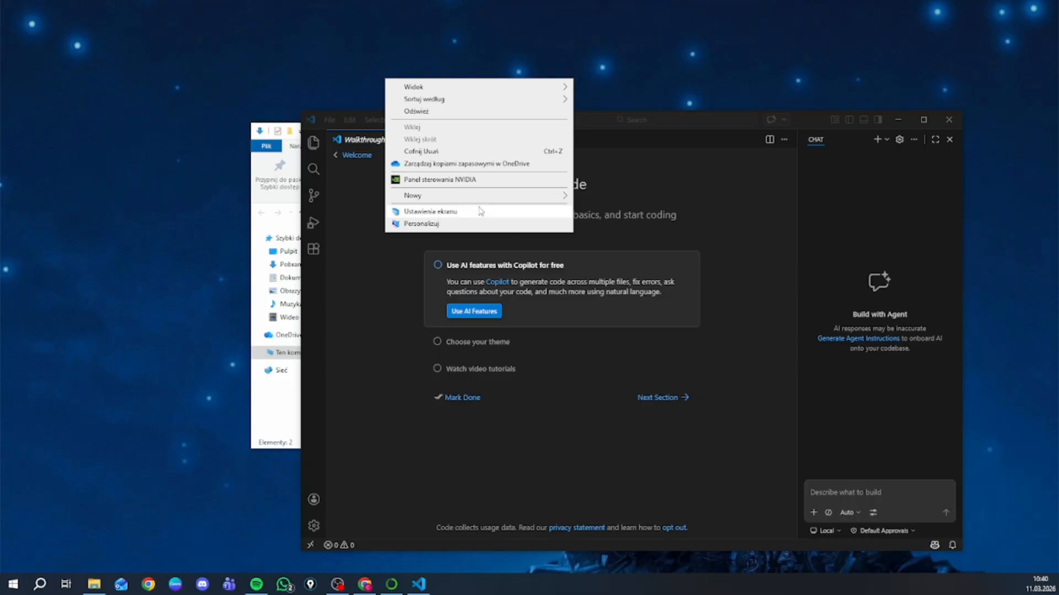
pyautogui.moveTo(480, 195)
pyautogui.click(600, 197)
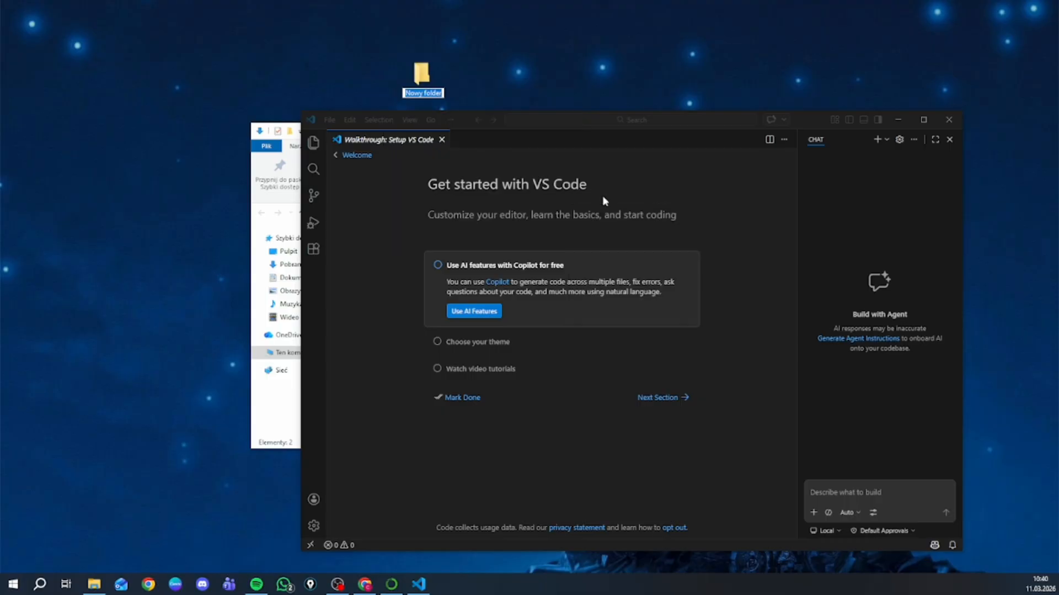
pyautogui.write('1')
pyautogui.press('Return')
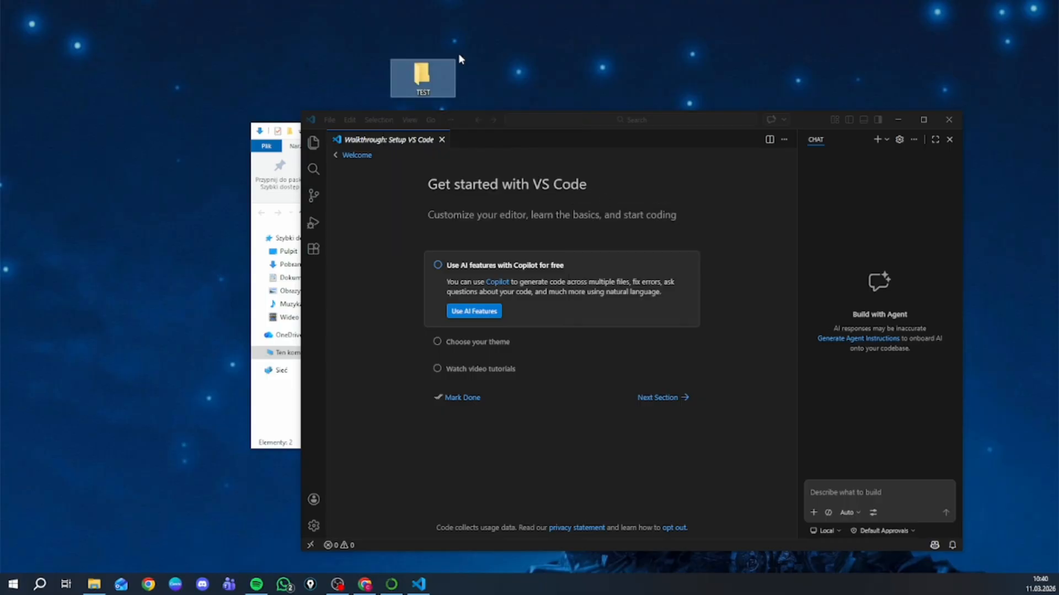
# - Maximize Visual Studio Code, open the TEST folder from the desktop in it, and trust the folder's authors
pyautogui.click(927, 122)
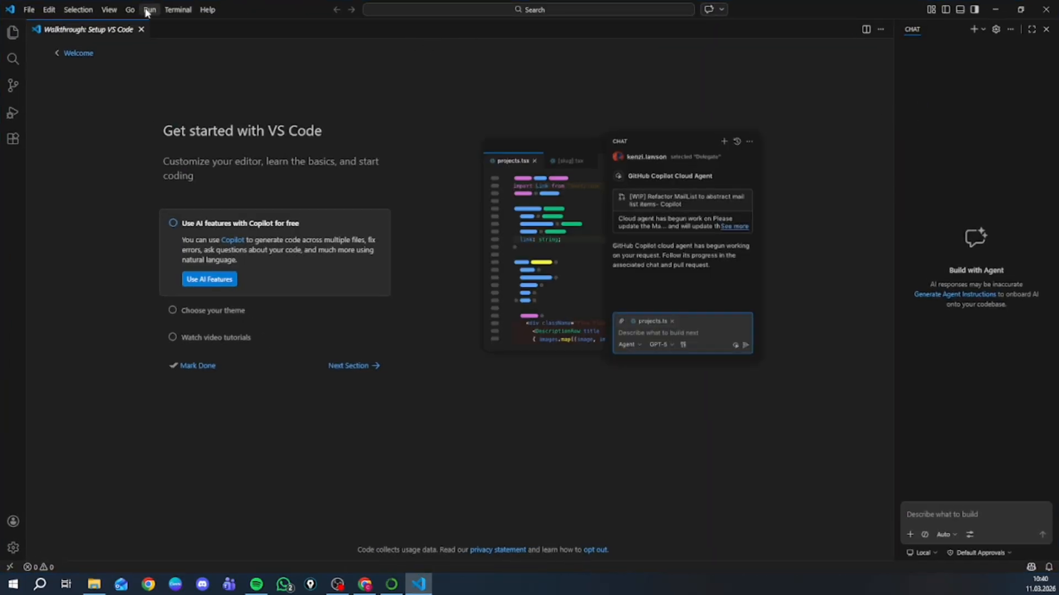
pyautogui.click(28, 10)
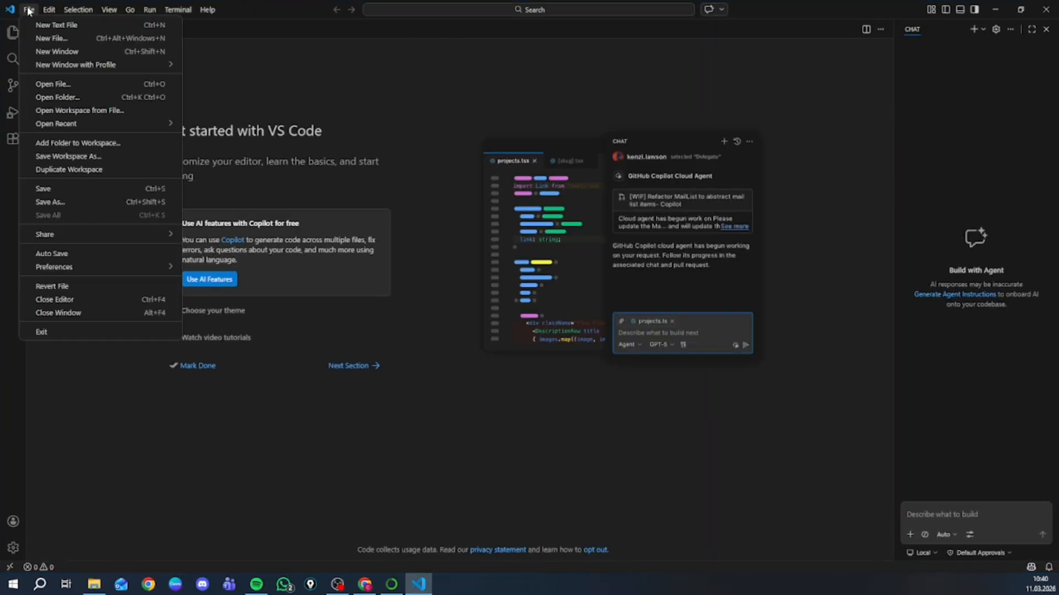
pyautogui.click(86, 99)
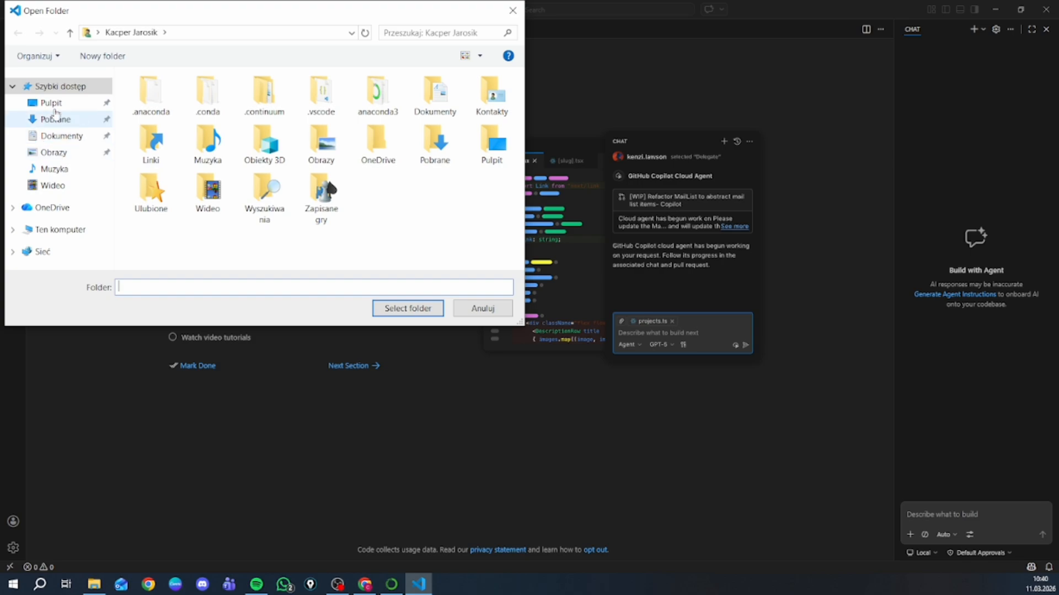
pyautogui.click(58, 108)
pyautogui.click(152, 99)
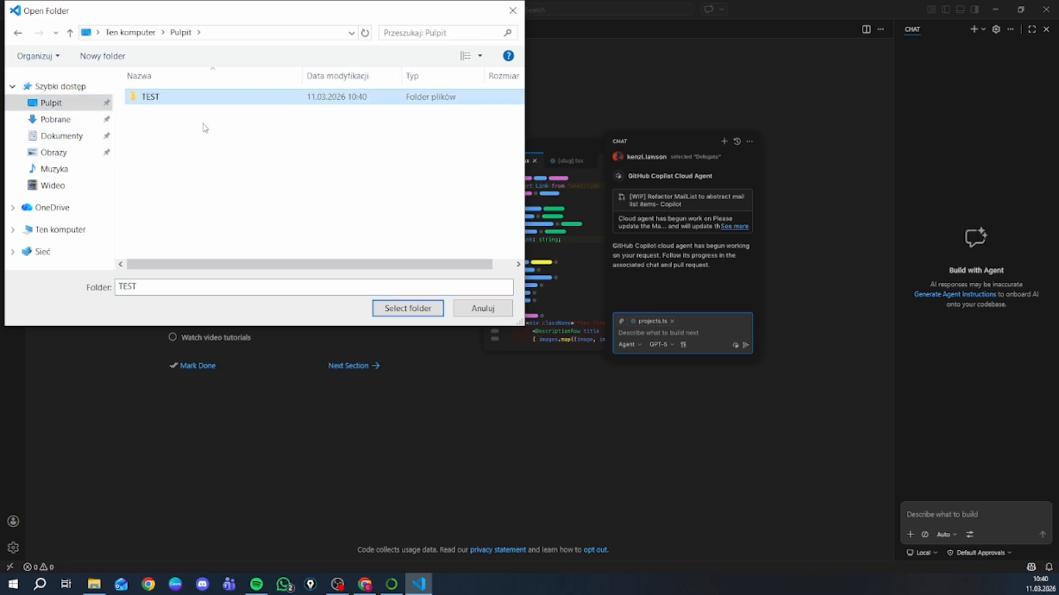
pyautogui.click(412, 308)
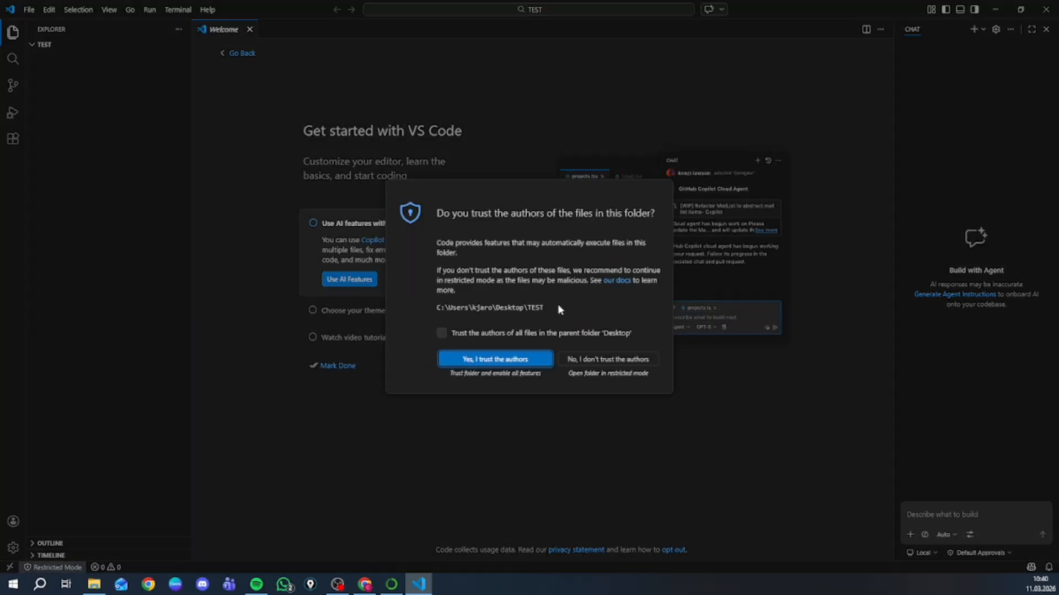
pyautogui.click(515, 360)
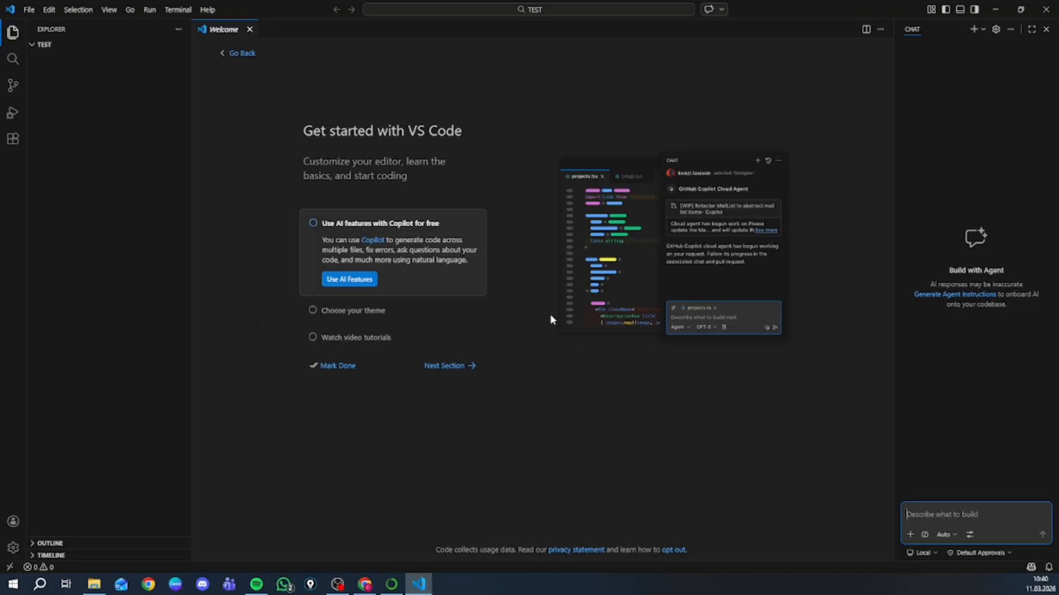
# - Create a new file named python.py in the TEST folder
pyautogui.rightClick(105, 76)
pyautogui.click(117, 84)
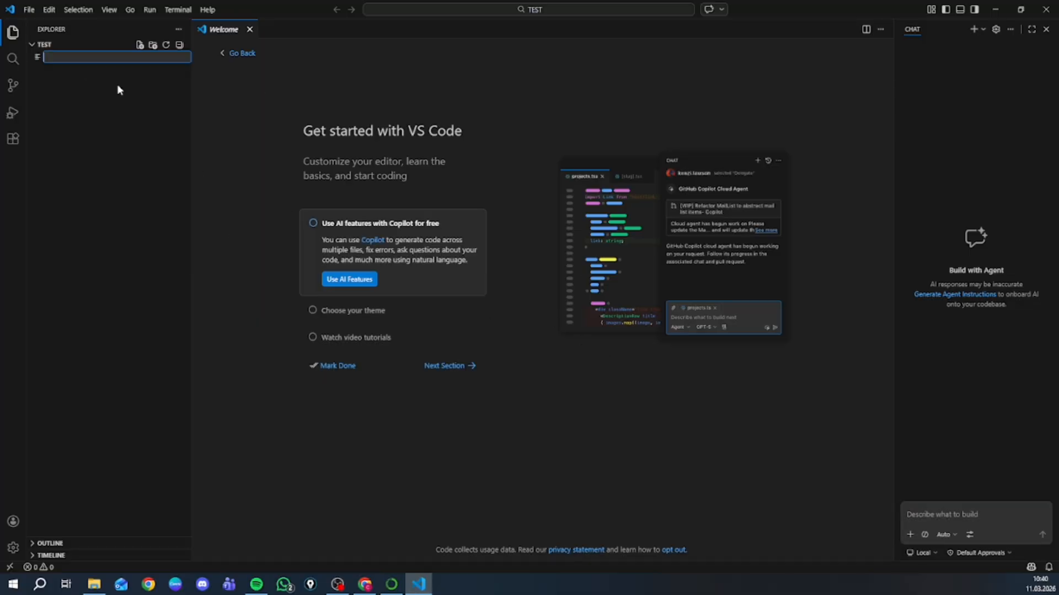
pyautogui.write('python.py')
pyautogui.press('Return')
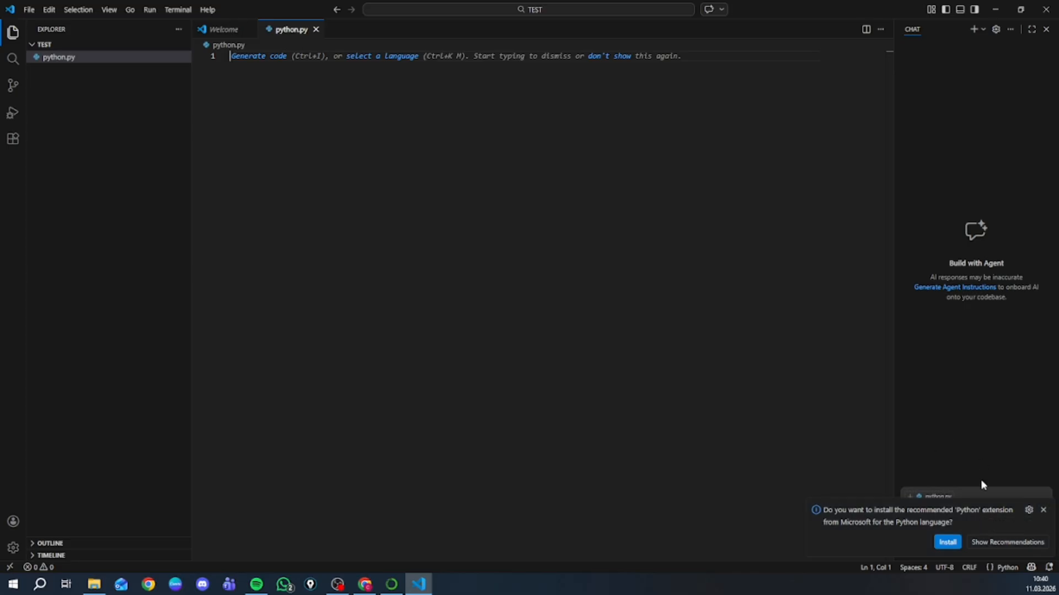
# - Install the recommended Python extension from Microsoft, closing the chat pane and dismissing the offer to install Python with uv
pyautogui.click(949, 544)
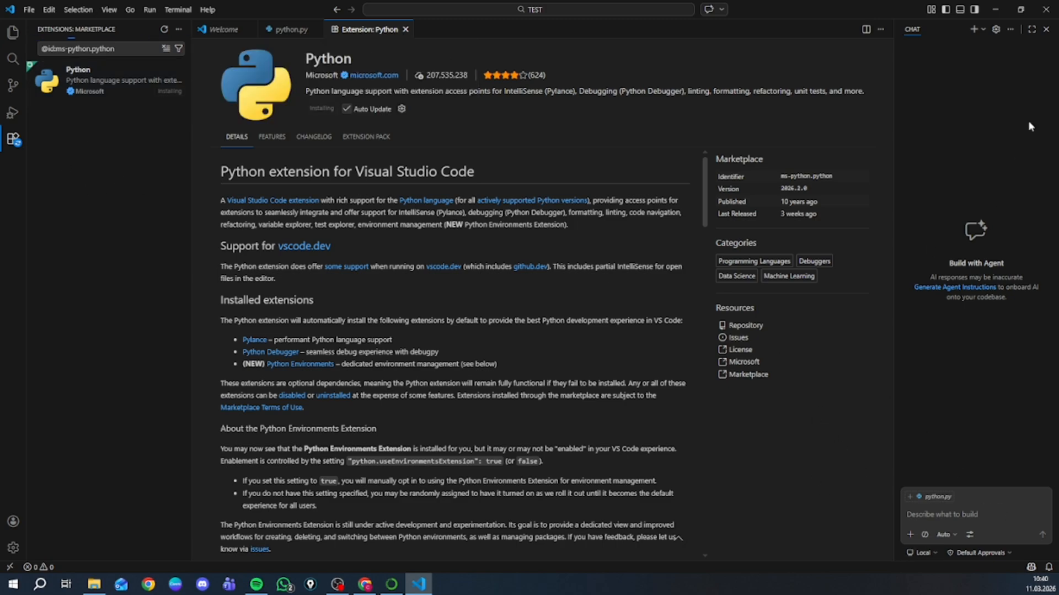
pyautogui.click(1047, 29)
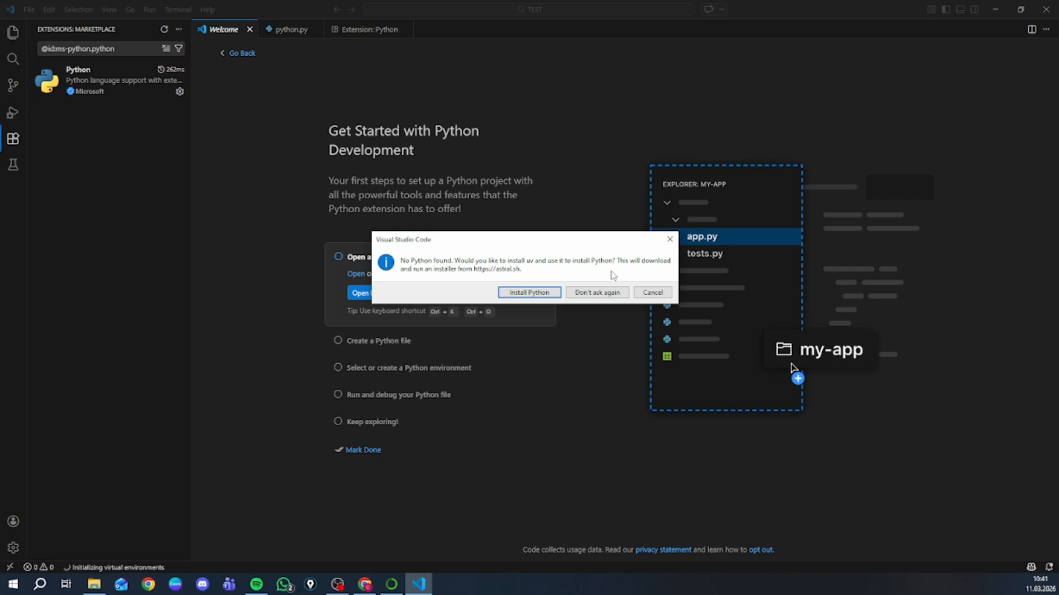
pyautogui.click(670, 239)
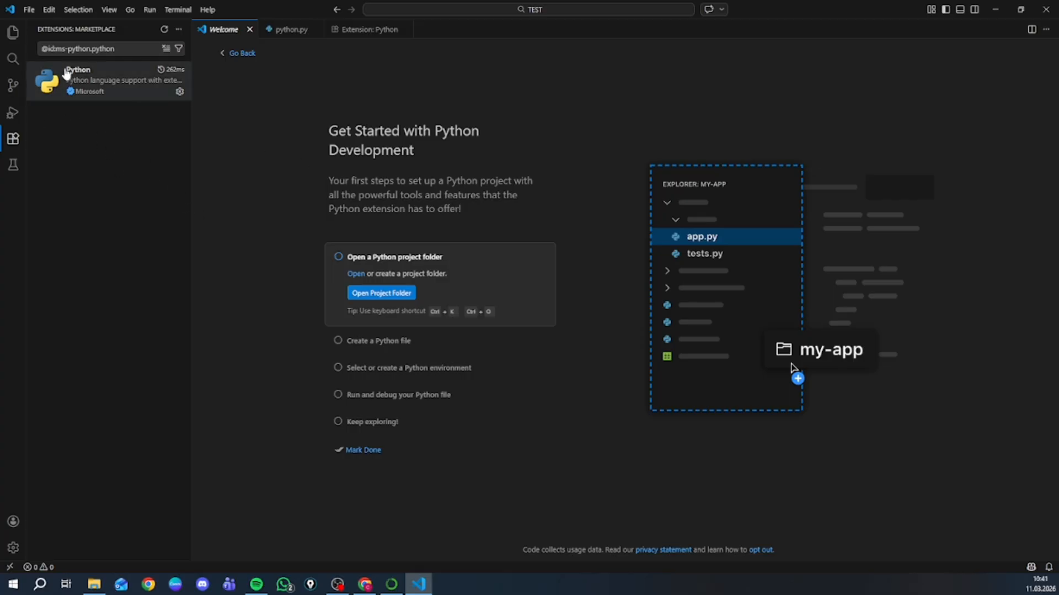
# - Open python.py from the TEST folder and select the Conda environment base (3.13.9) as its Python interpreter
pyautogui.click(13, 33)
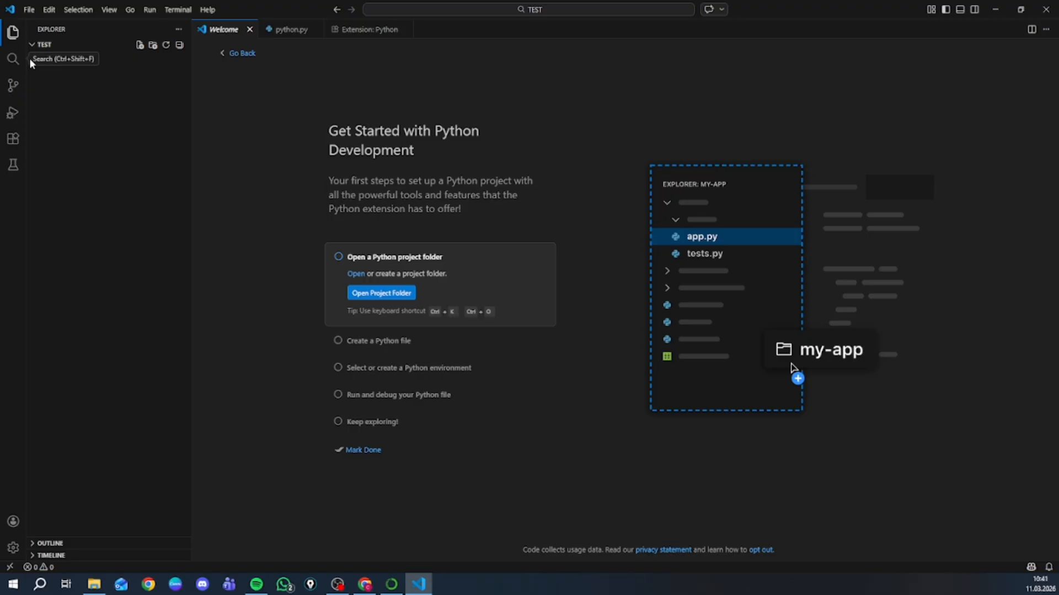
pyautogui.click(132, 58)
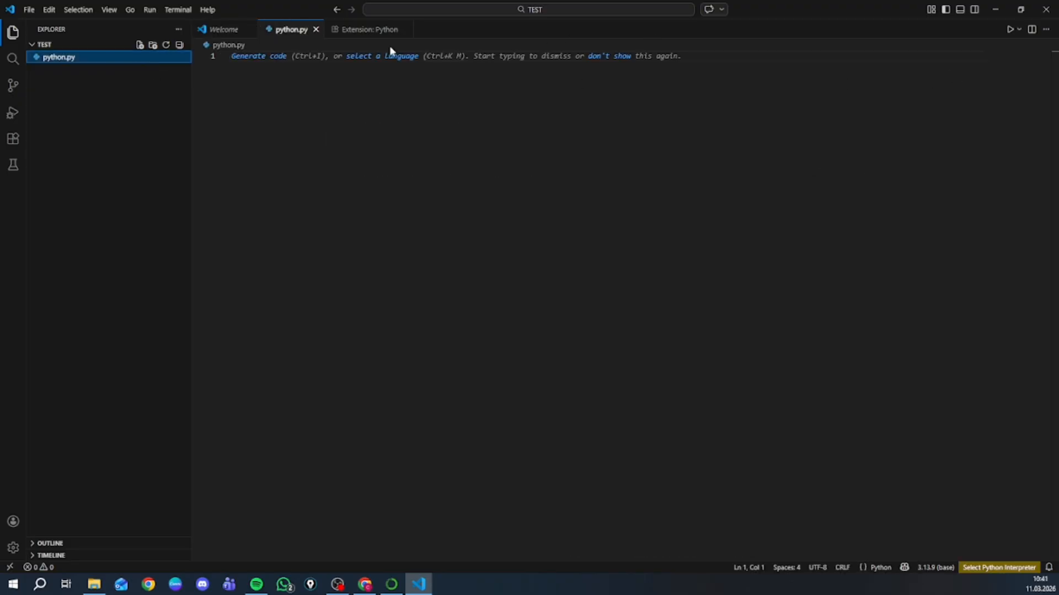
pyautogui.click(391, 78)
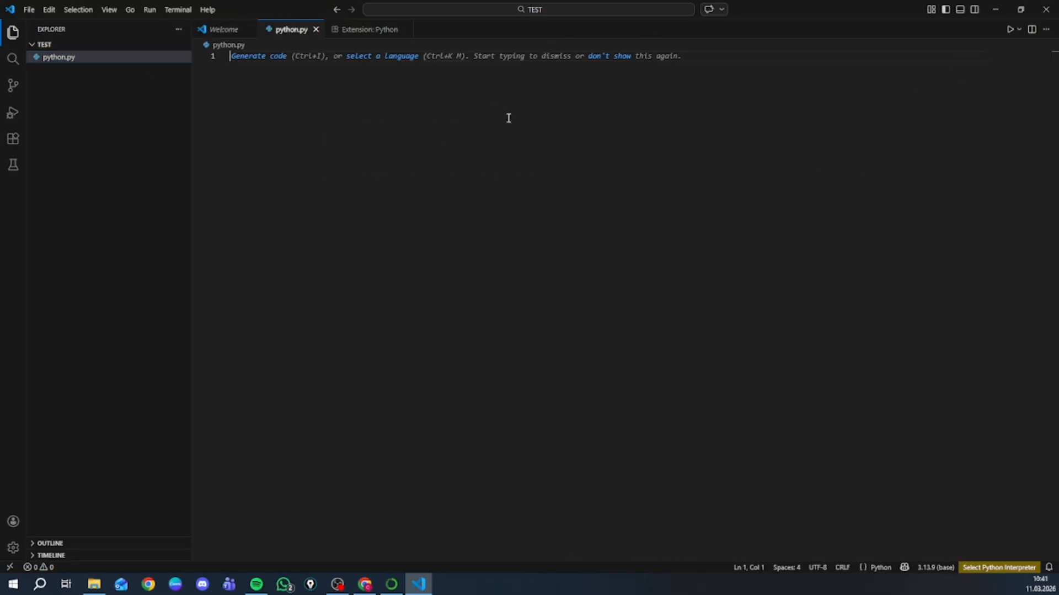
pyautogui.click(985, 569)
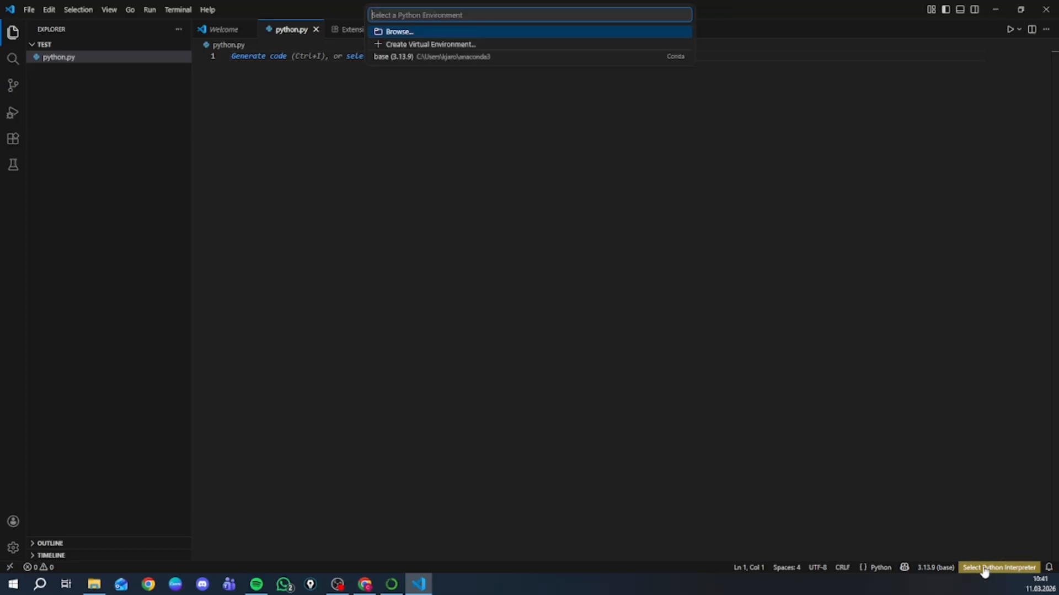
pyautogui.click(495, 57)
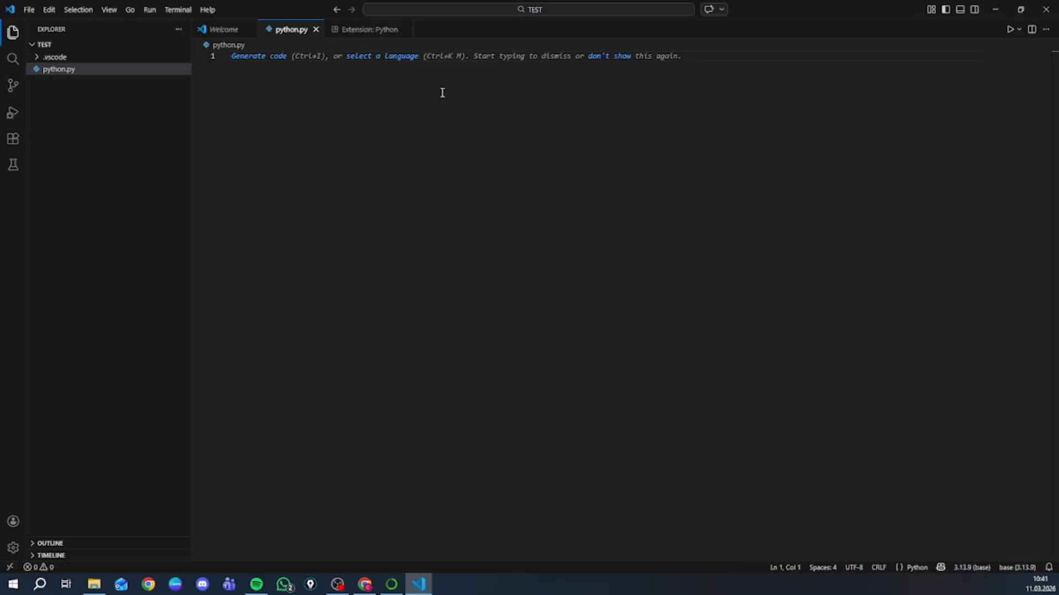
# - Write print("Hi") in python.py and run the script
pyautogui.write('pri')
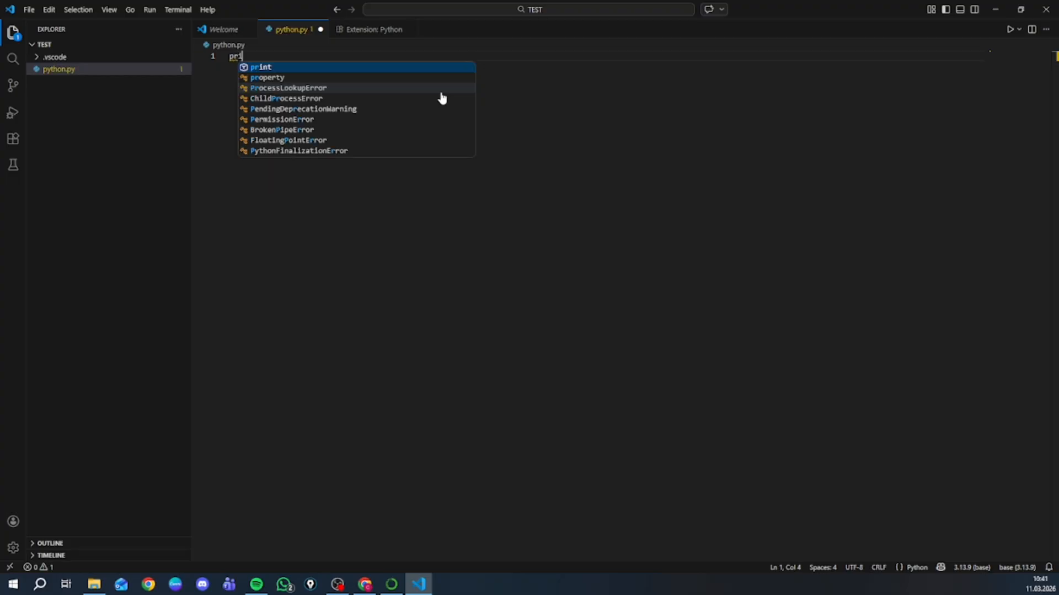
pyautogui.write('nt')
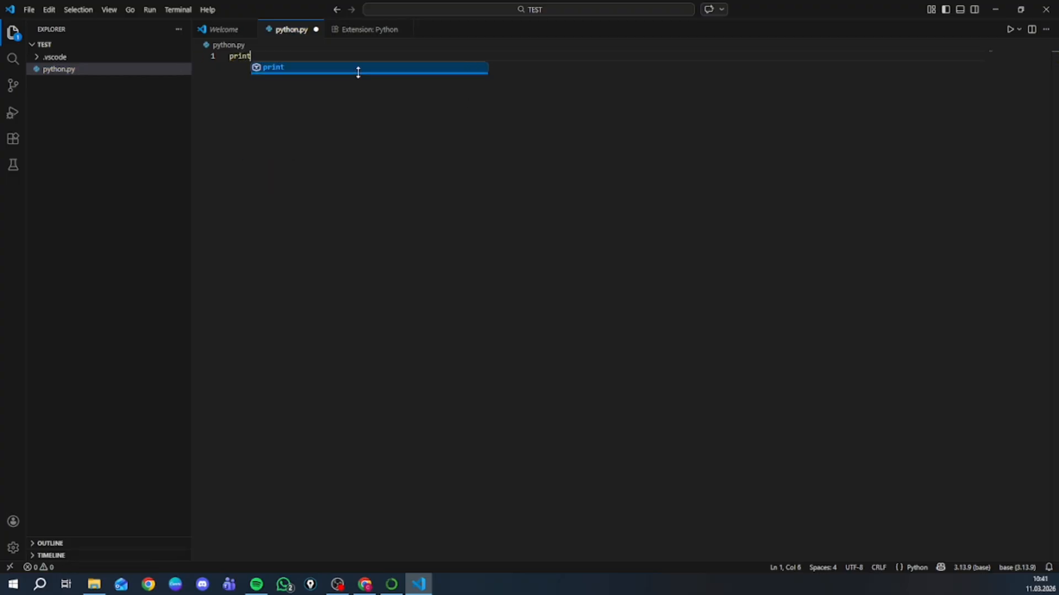
pyautogui.write('("')
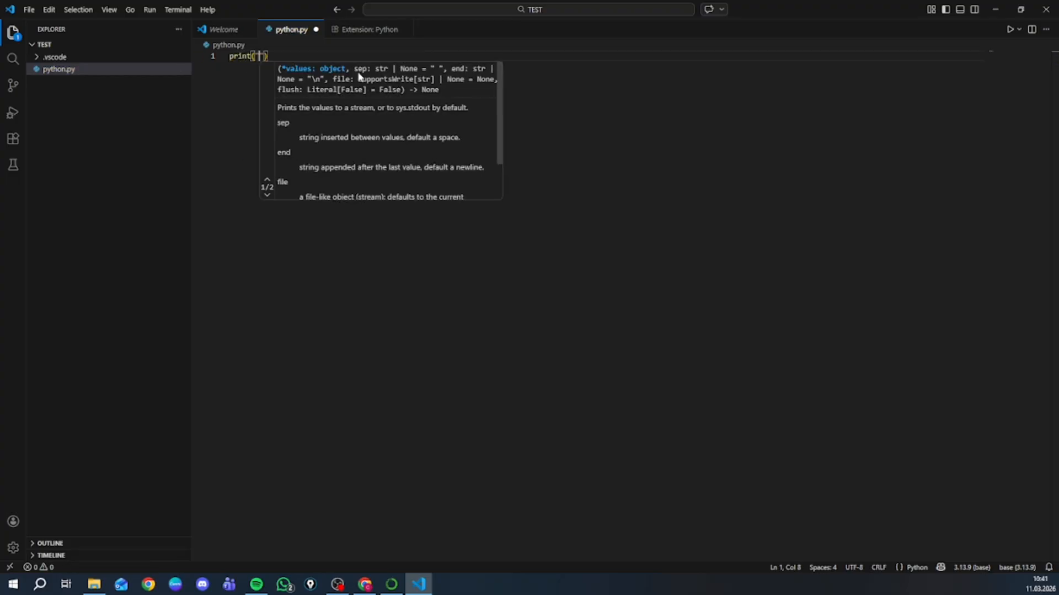
pyautogui.write('Hi")')
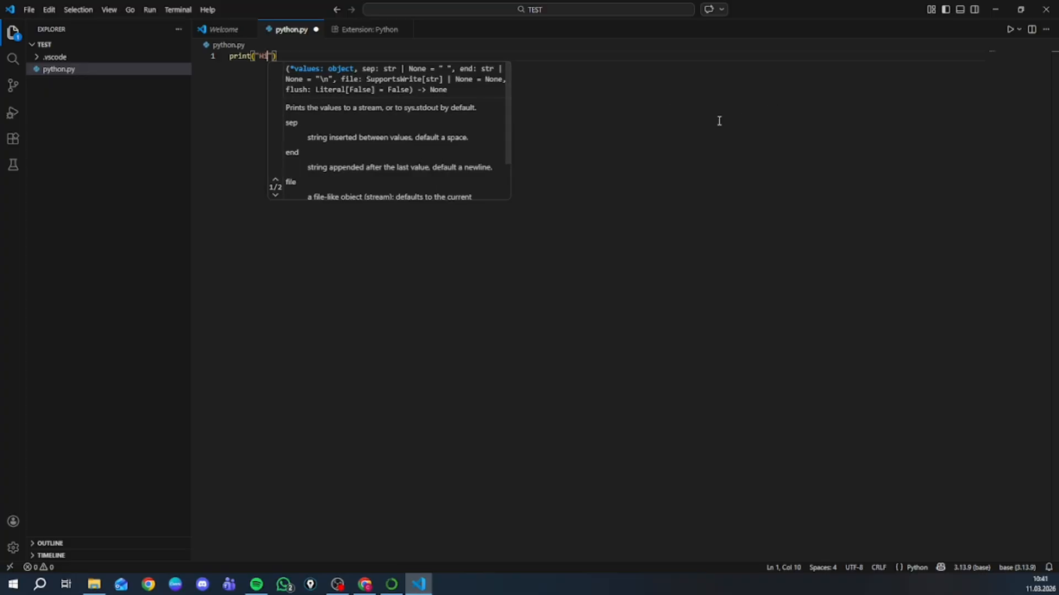
pyautogui.click(1010, 29)
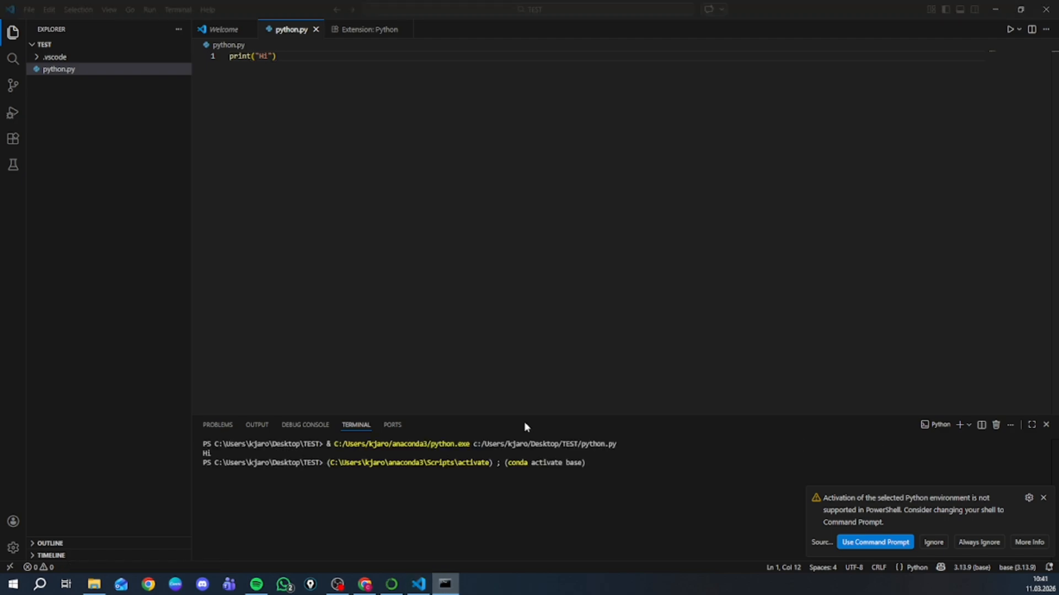
# - Dismiss the notification about activating the Python environment in PowerShell and close the terminal panel
pyautogui.click(1045, 498)
pyautogui.click(1045, 498)
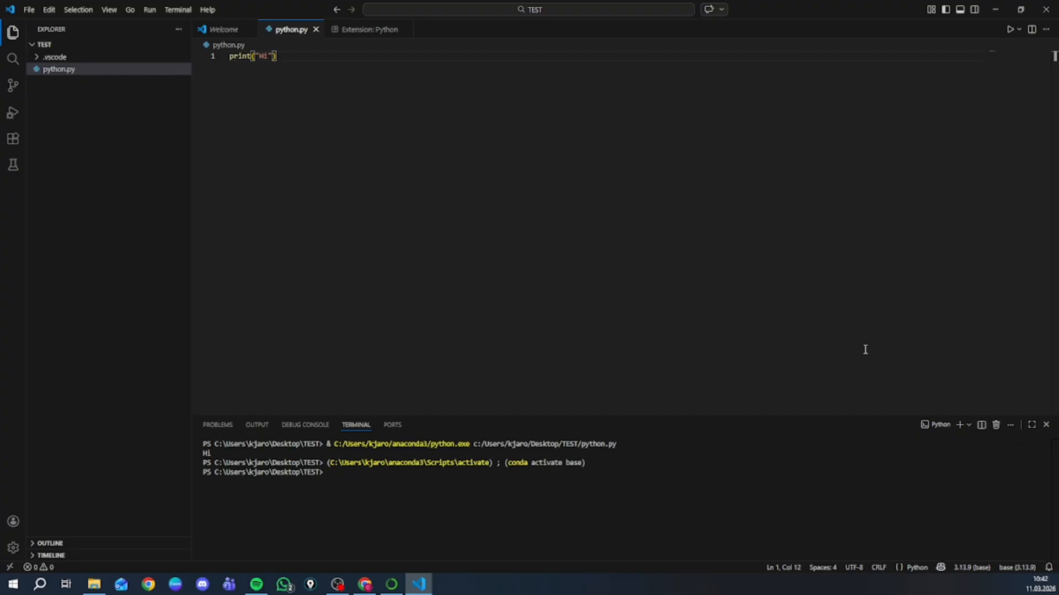
pyautogui.click(1046, 425)
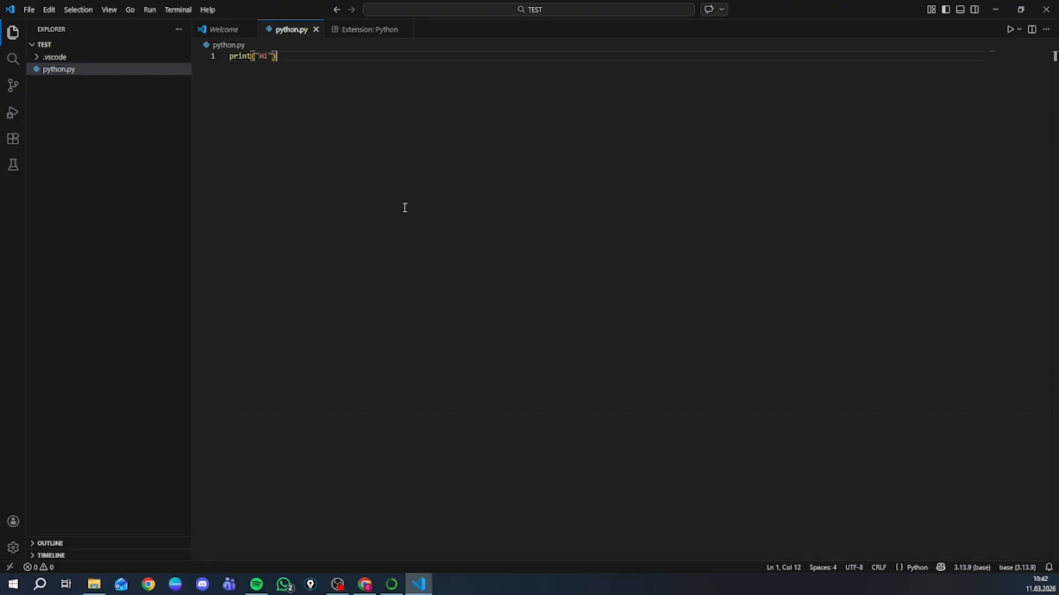
# - Create a new notebook file named jupiter.ipynb in the TEST folder
pyautogui.rightClick(164, 116)
pyautogui.click(191, 123)
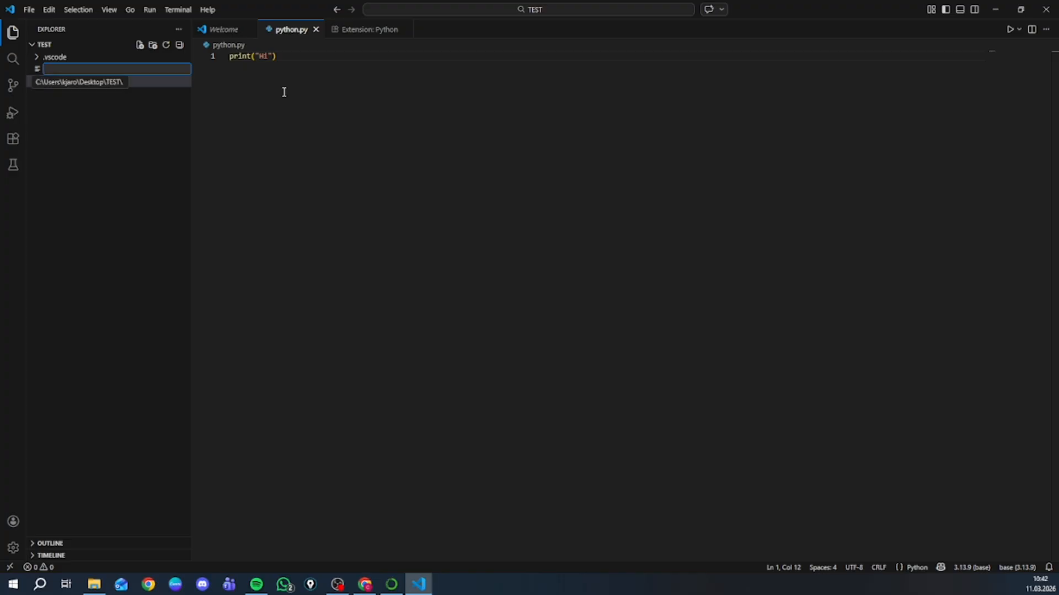
pyautogui.write('jupit')
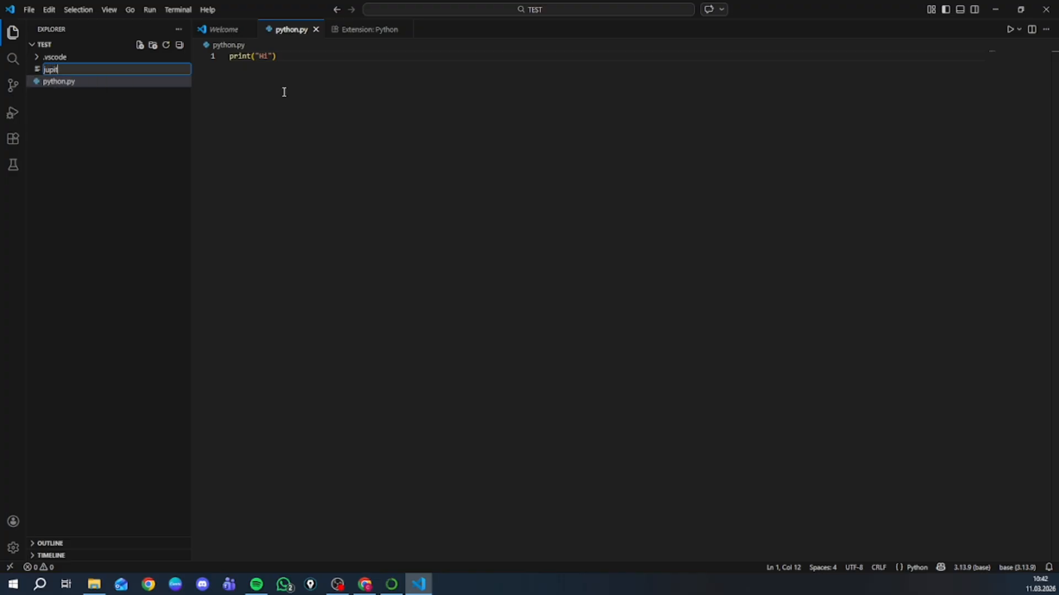
pyautogui.write('er.ipynb')
pyautogui.press('Return')
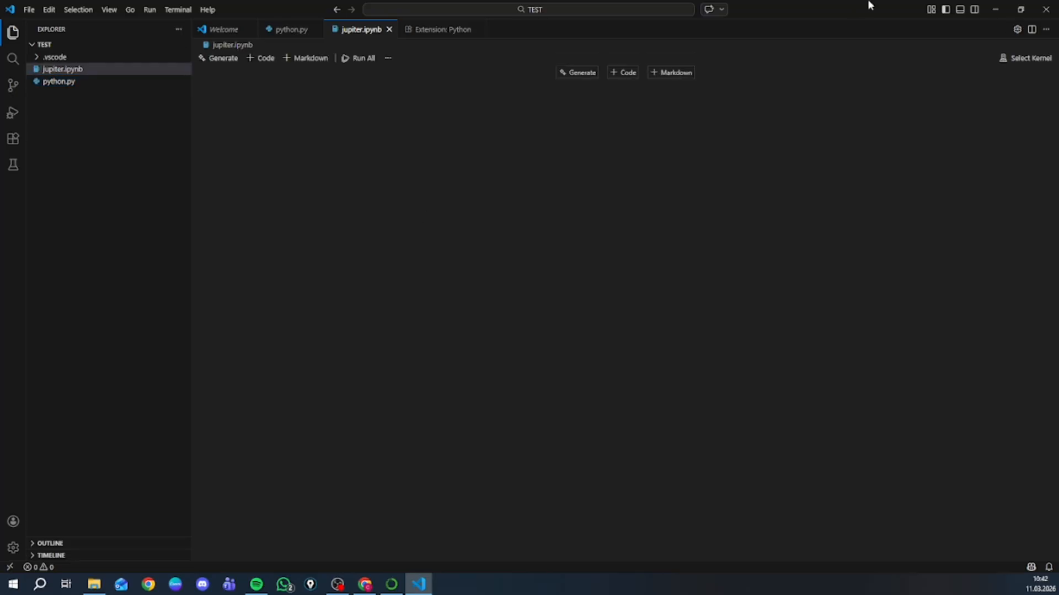
# - Add a code cell to the empty notebook and write print("hi") in it
pyautogui.click(619, 74)
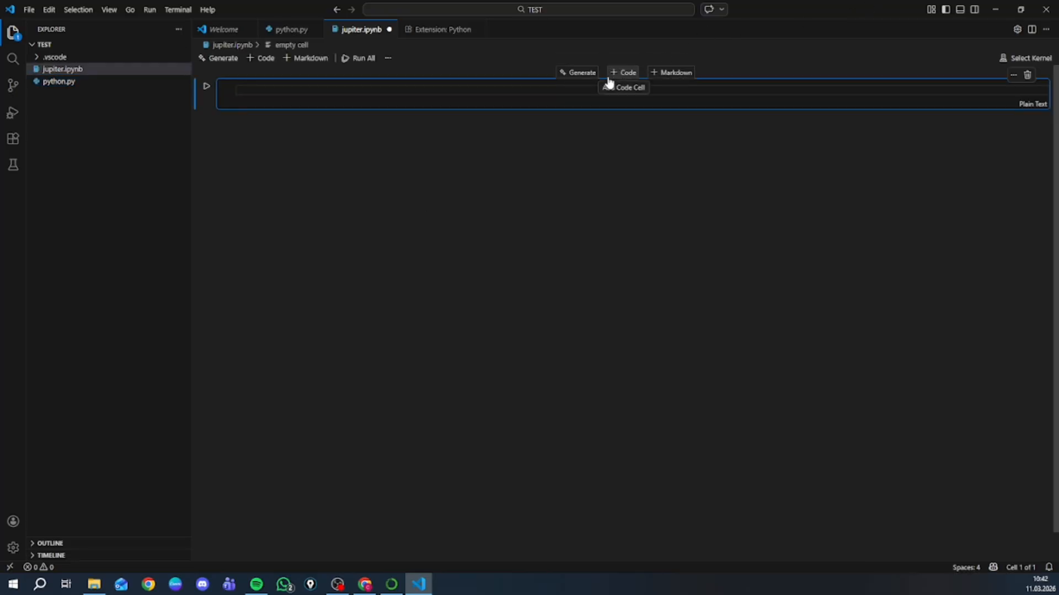
pyautogui.write('pt')
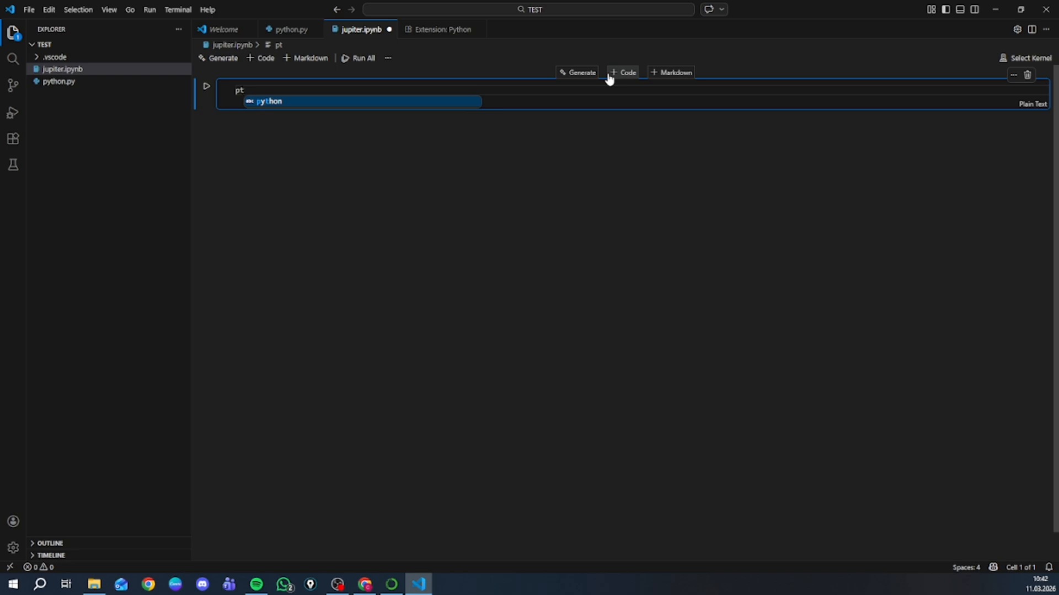
pyautogui.press('BackSpace')
pyautogui.write('rin')
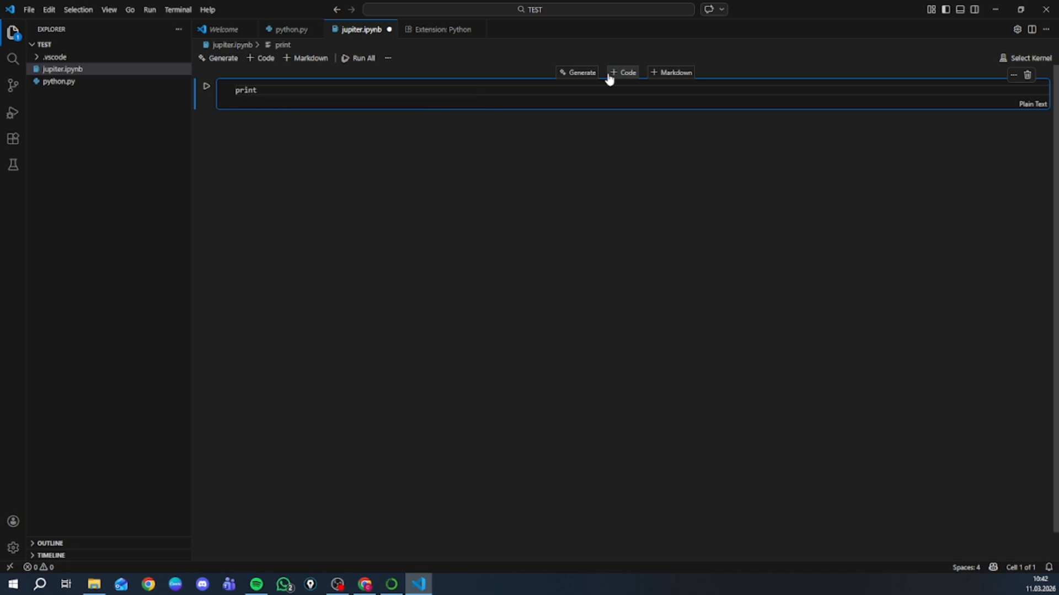
pyautogui.write('t("hi')
pyautogui.write('"')
pyautogui.click(718, 153)
pyautogui.click(842, 94)
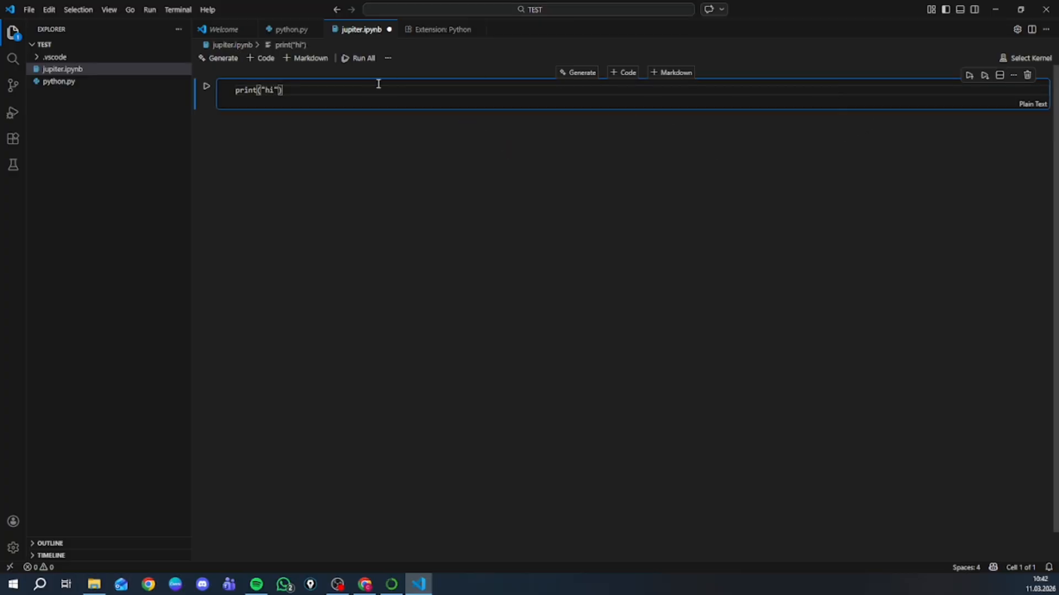
# - Install the suggested Python and Jupyter extensions and select base (Python 3.13.9) as the notebook's kernel
pyautogui.click(1031, 60)
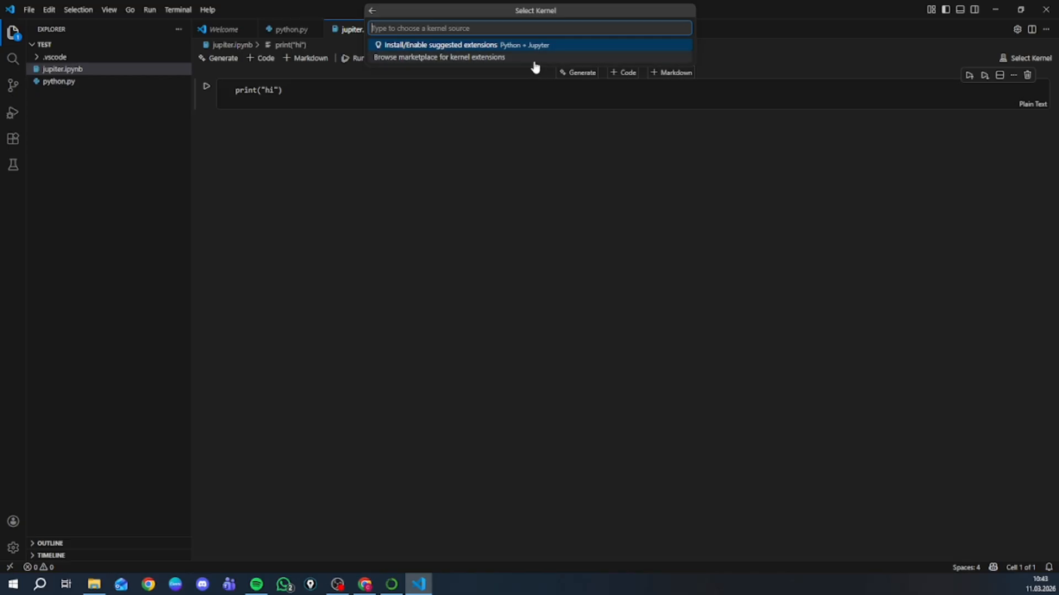
pyautogui.click(207, 86)
pyautogui.click(458, 43)
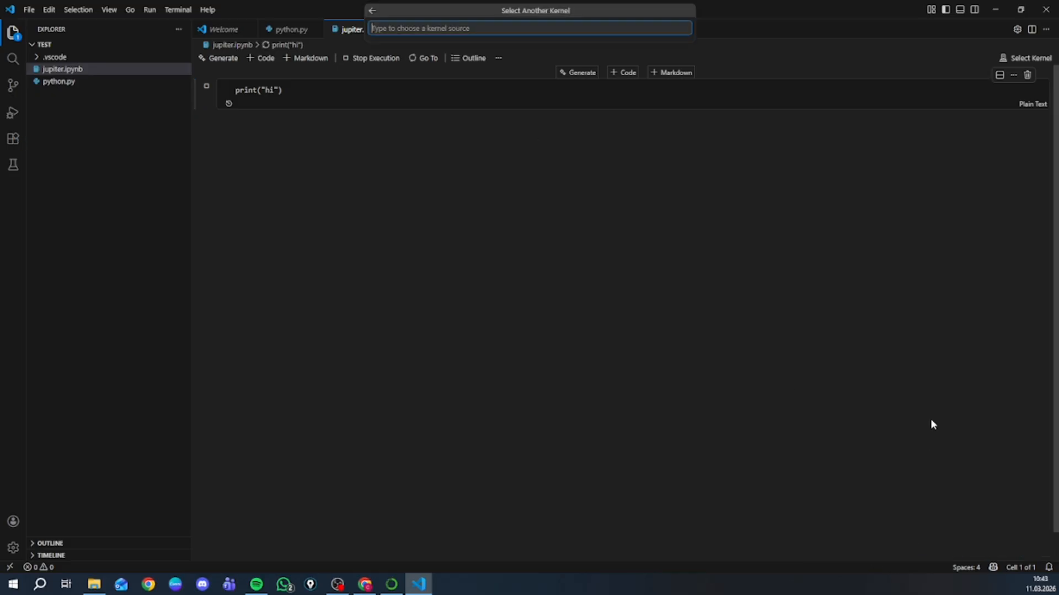
pyautogui.click(705, 178)
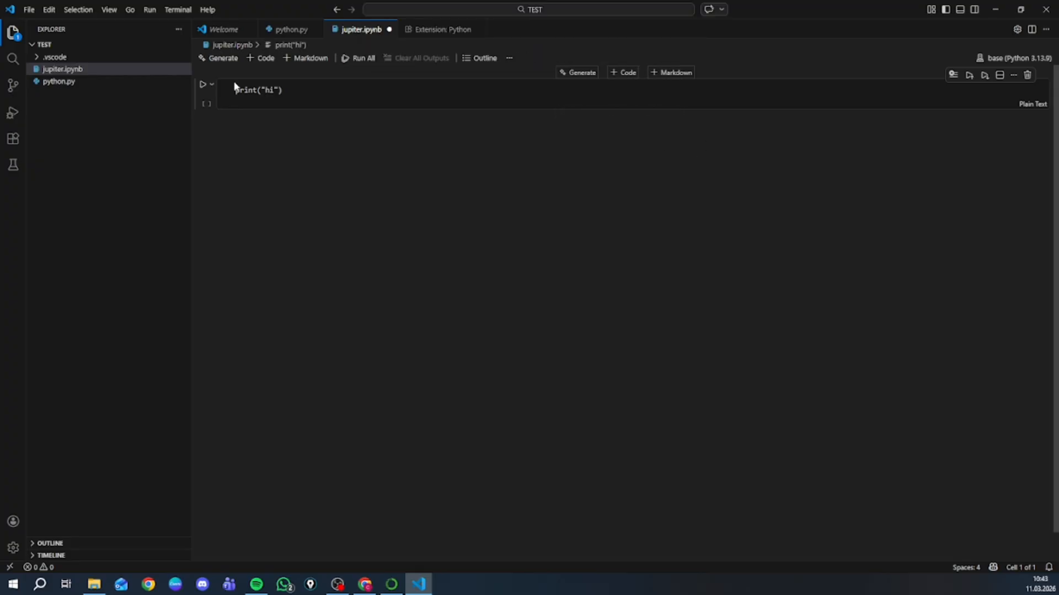
# - Try to run the plain-text print("hi") cell
pyautogui.click(204, 85)
pyautogui.click(858, 93)
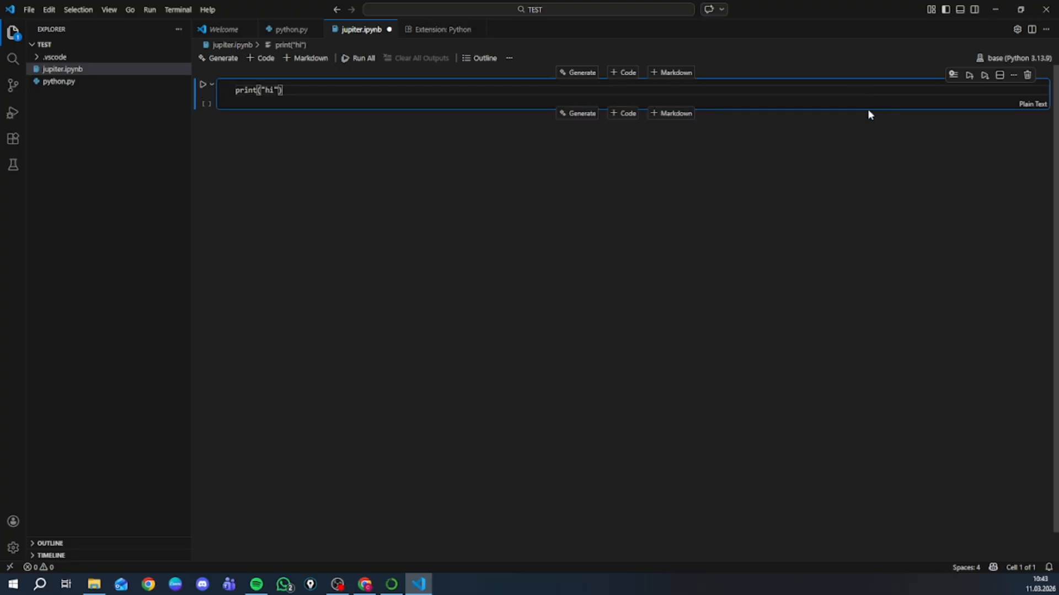
pyautogui.click(203, 85)
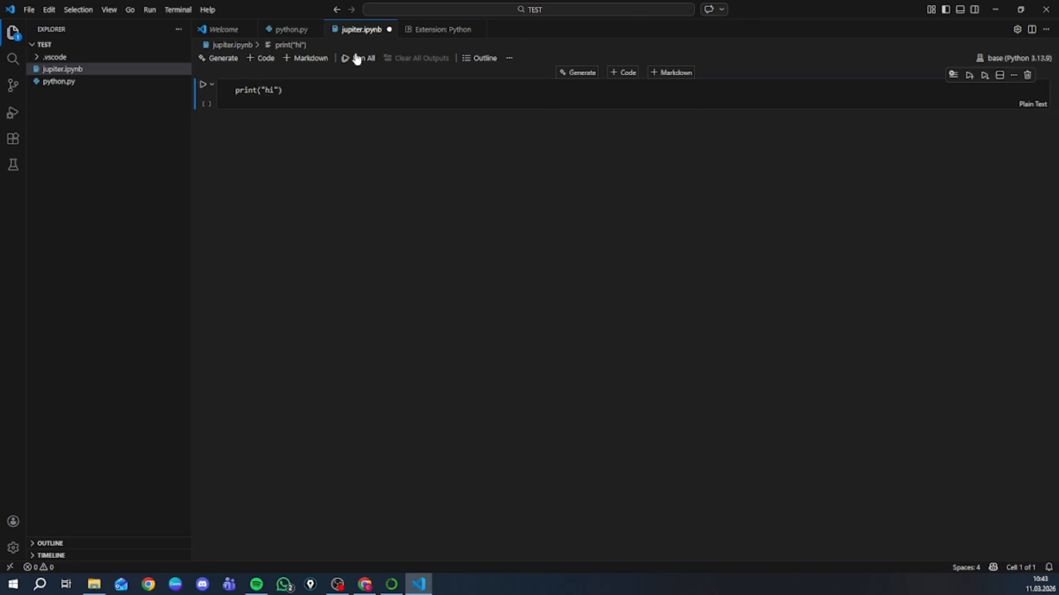
pyautogui.click(284, 87)
pyautogui.click(317, 96)
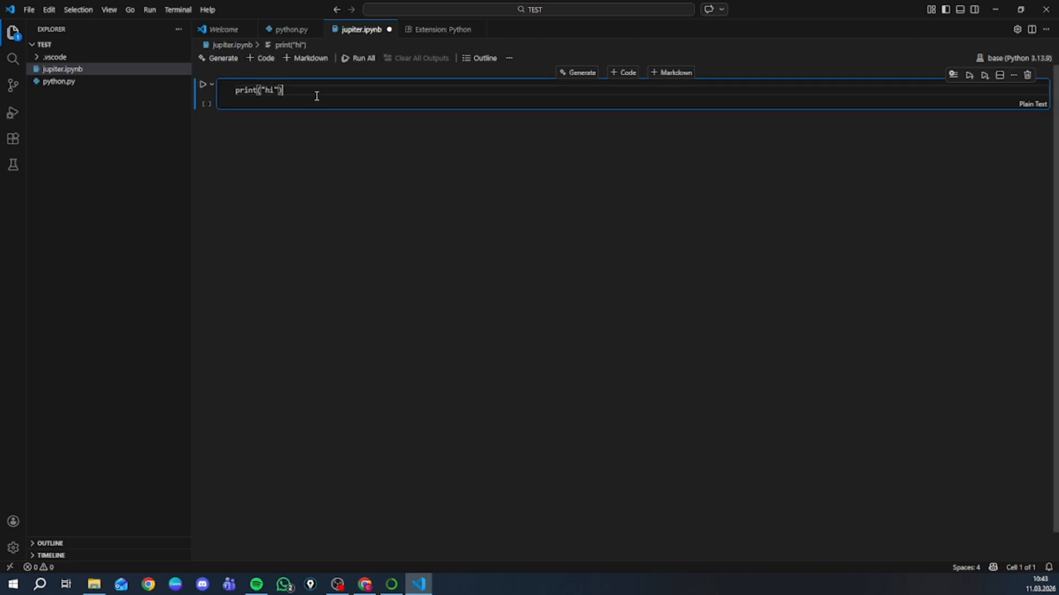
# - Add a second code cell below the first and delete both cells from the notebook
pyautogui.click(620, 114)
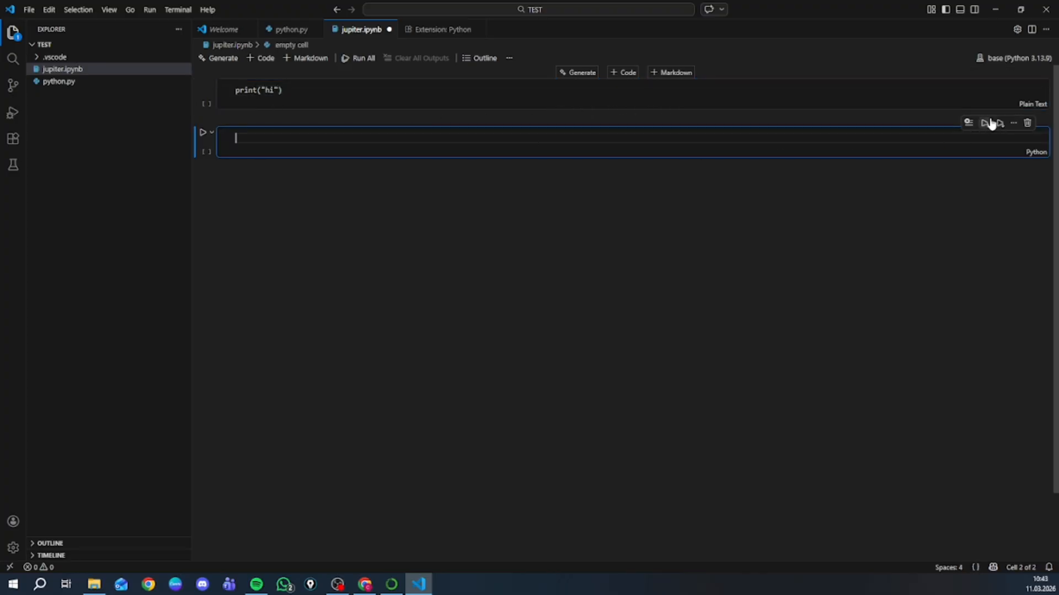
pyautogui.click(1028, 123)
pyautogui.click(1029, 77)
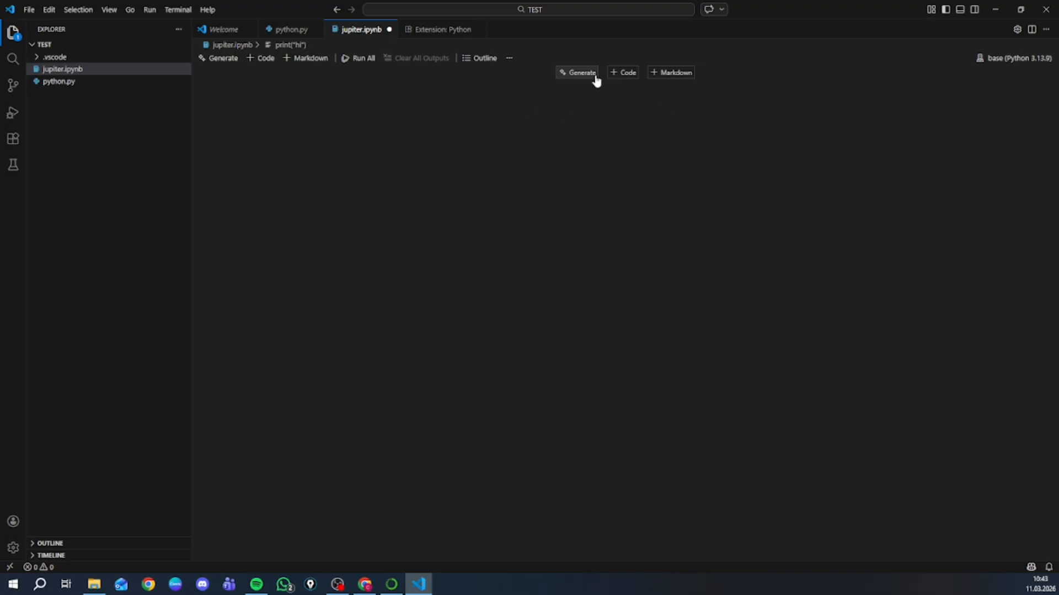
# - Add a new Python code cell to the notebook and write print("Hi") in it
pyautogui.click(623, 72)
pyautogui.write('pri')
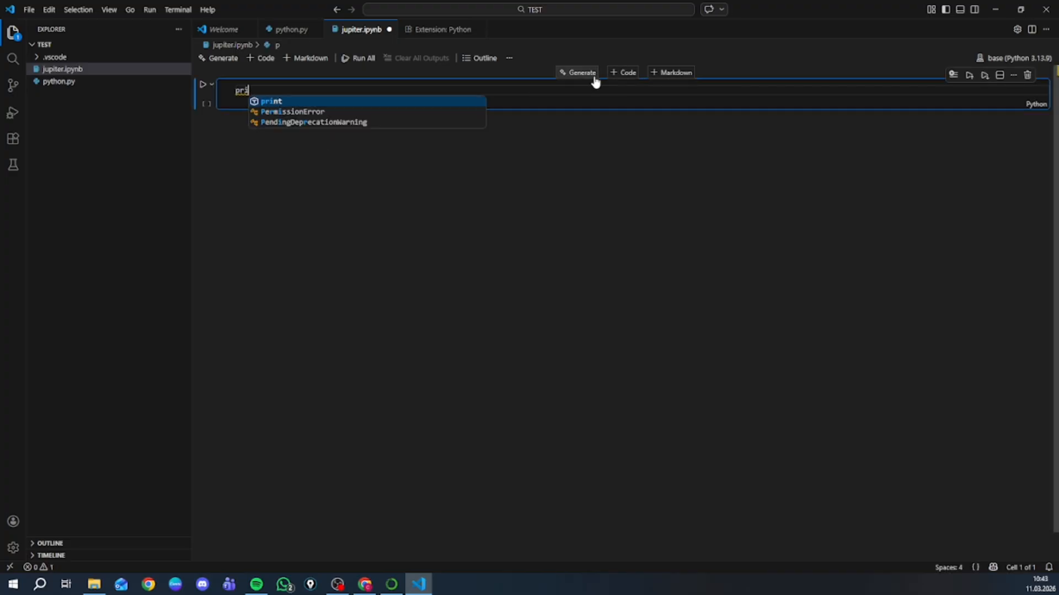
pyautogui.write('nt')
pyautogui.write('("')
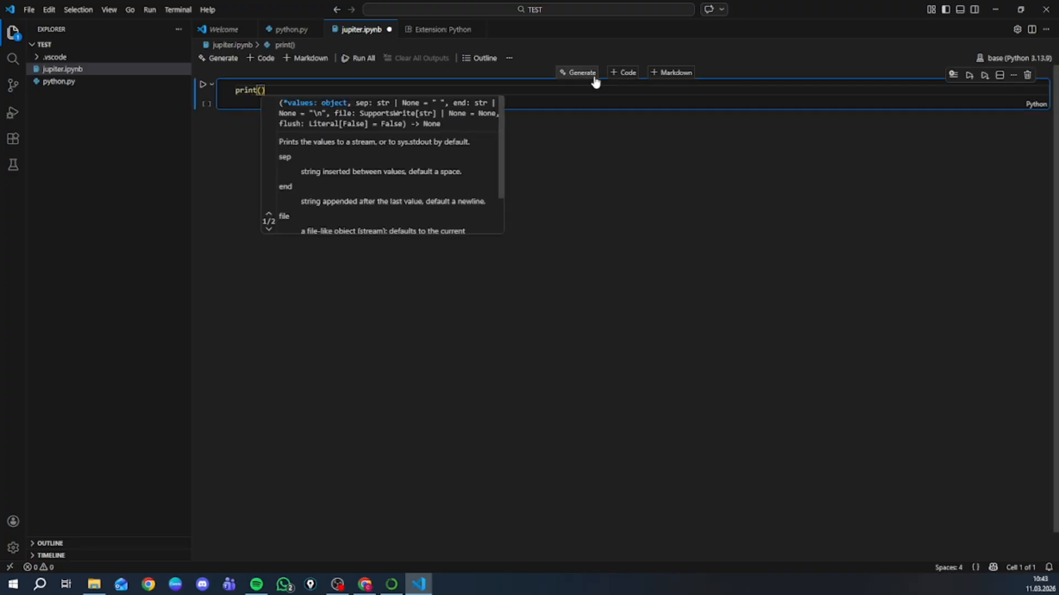
pyautogui.write('Hi')
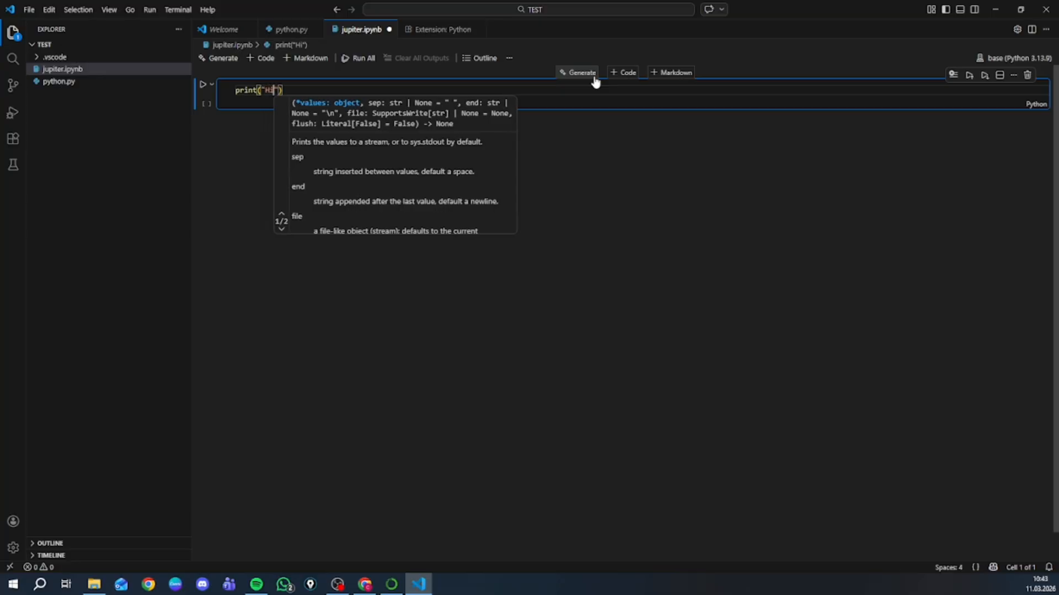
pyautogui.press('Escape')
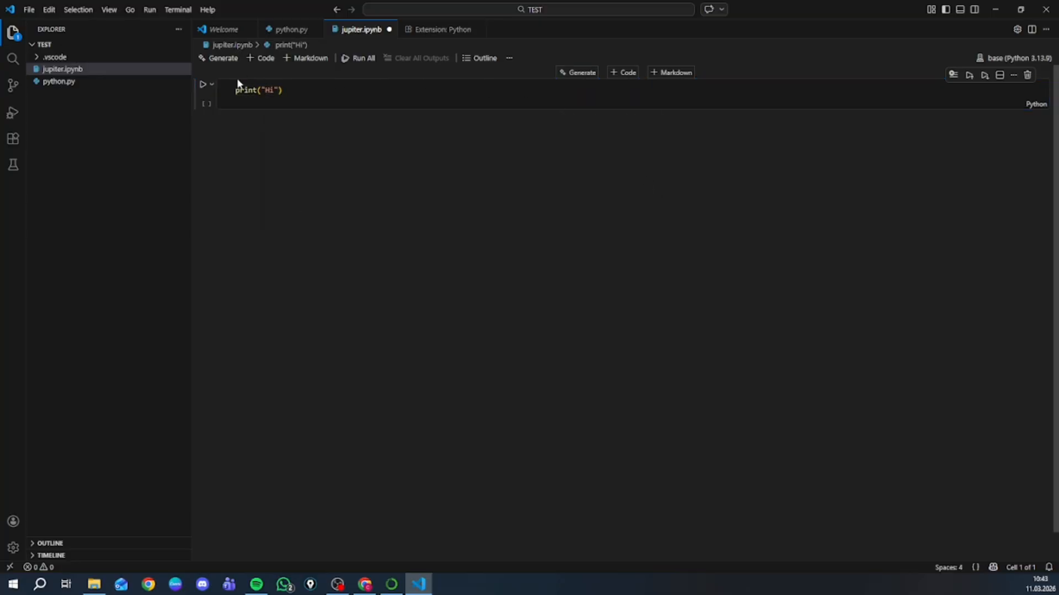
# - Run the print("Hi") cell and allow Visual Studio Code through Windows Defender Firewall on public networks
pyautogui.click(203, 85)
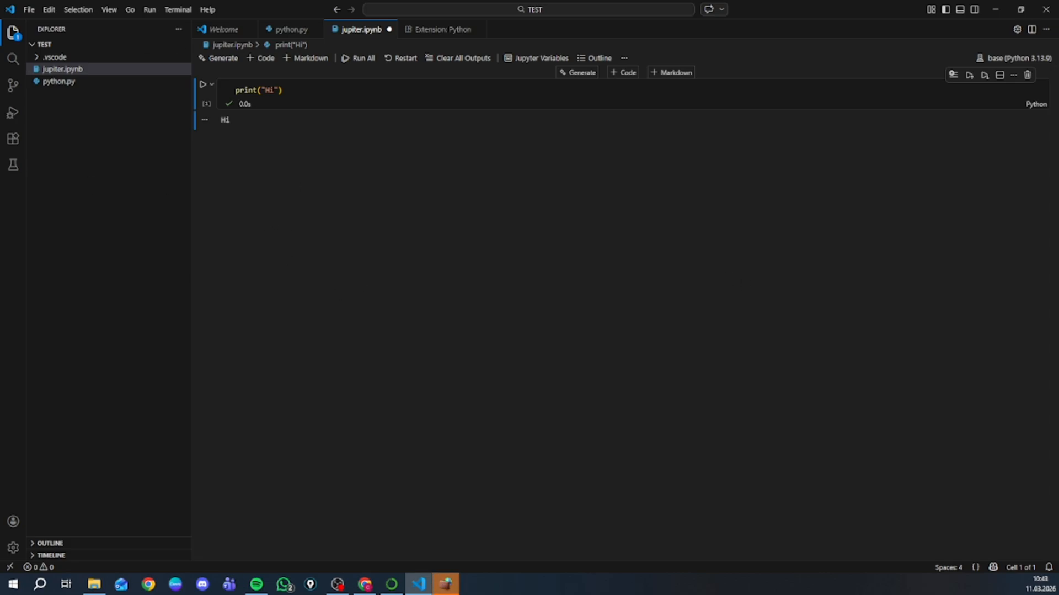
pyautogui.moveTo(0, 42); pyautogui.dragTo(594, 163)
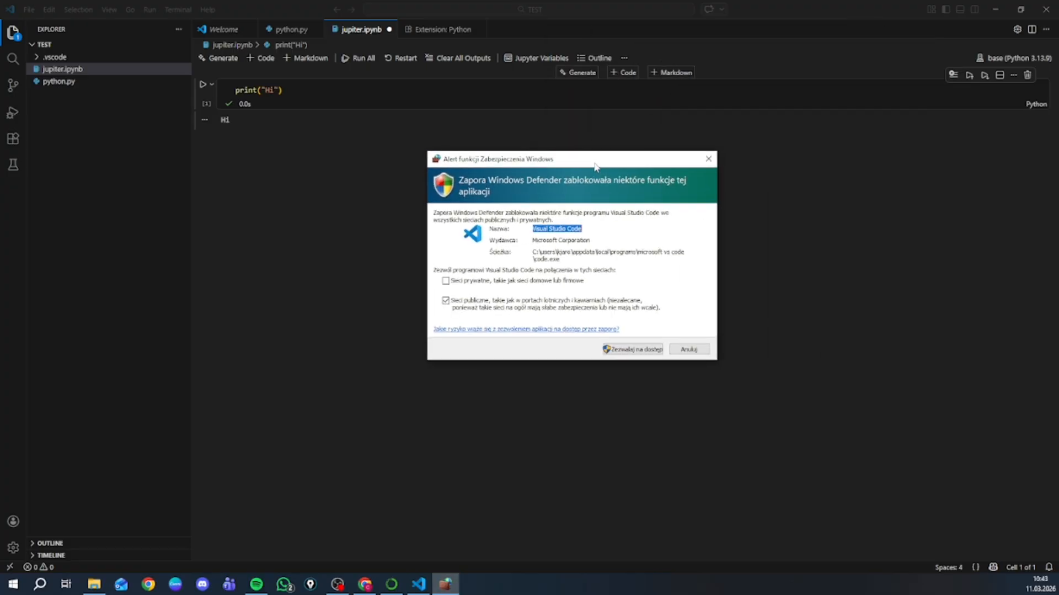
pyautogui.click(646, 350)
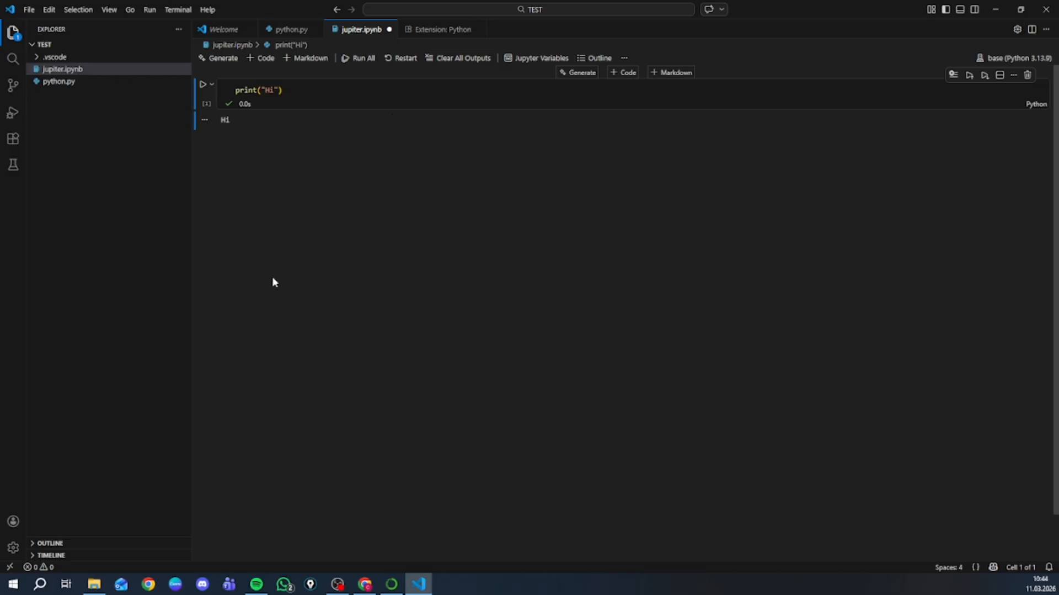
# - Switch to Chrome and close the Download history tab and the two duplicate Download Success tabs
pyautogui.click(365, 583)
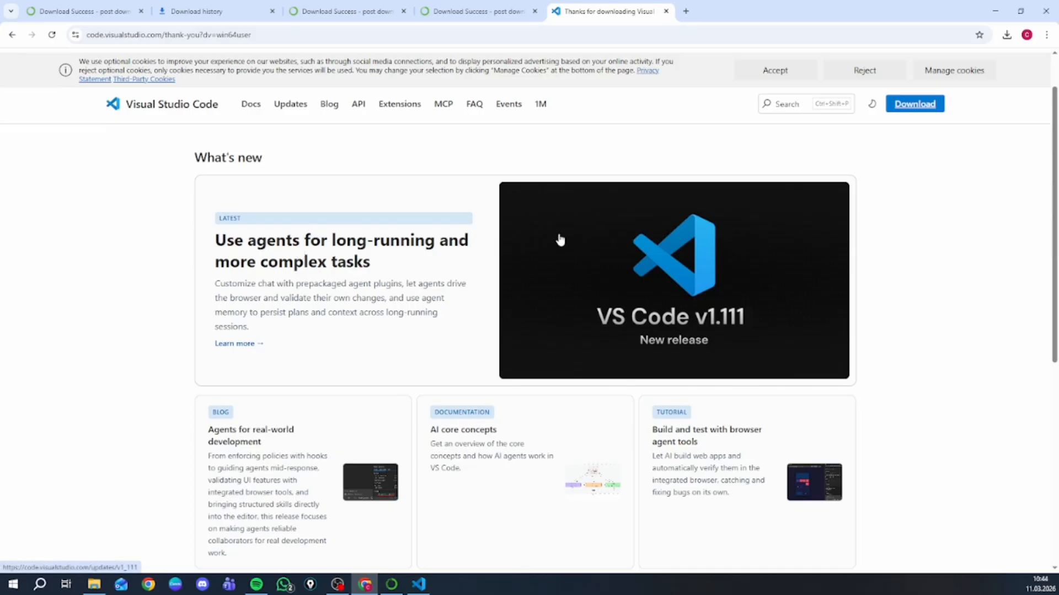
pyautogui.click(273, 11)
pyautogui.click(273, 11)
pyautogui.click(273, 11)
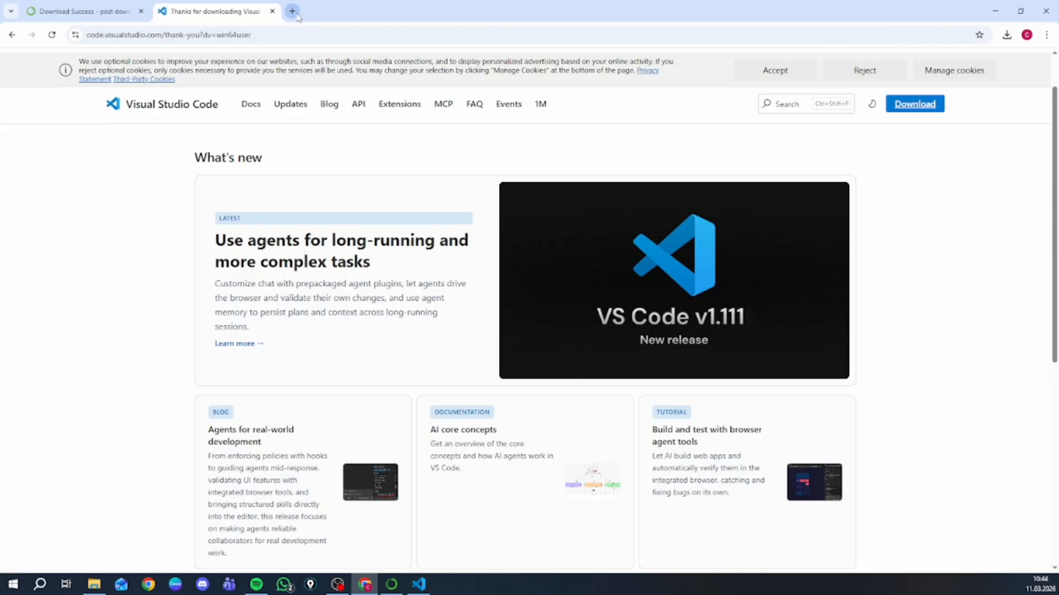
# - Open Google Colab's Welcome To Colab notebook in a new browser tab and dismiss the Open notebook dialog
pyautogui.click(293, 11)
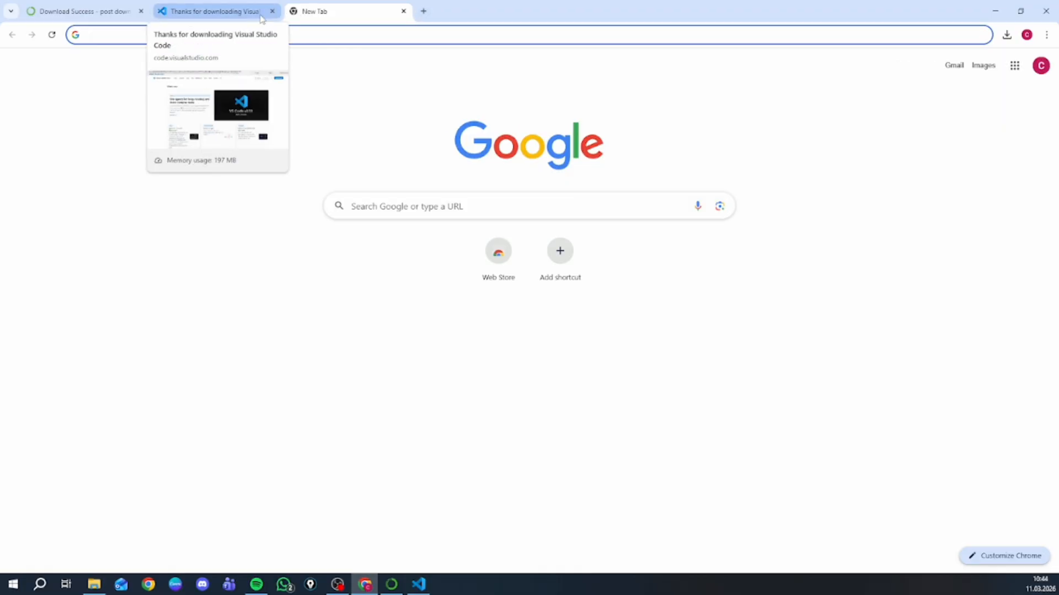
pyautogui.click(508, 35)
pyautogui.write('col')
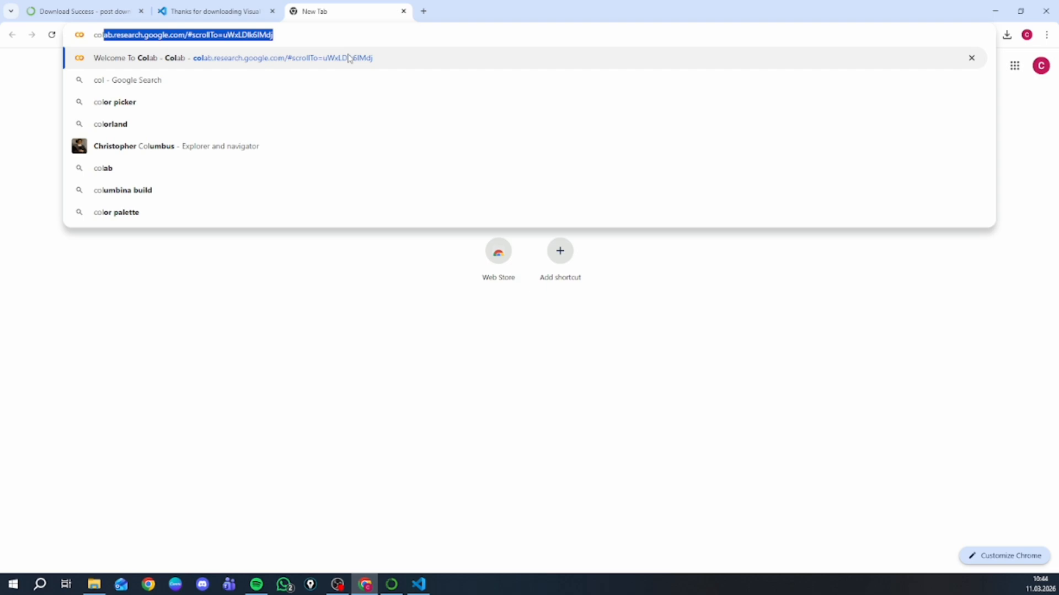
pyautogui.click(268, 60)
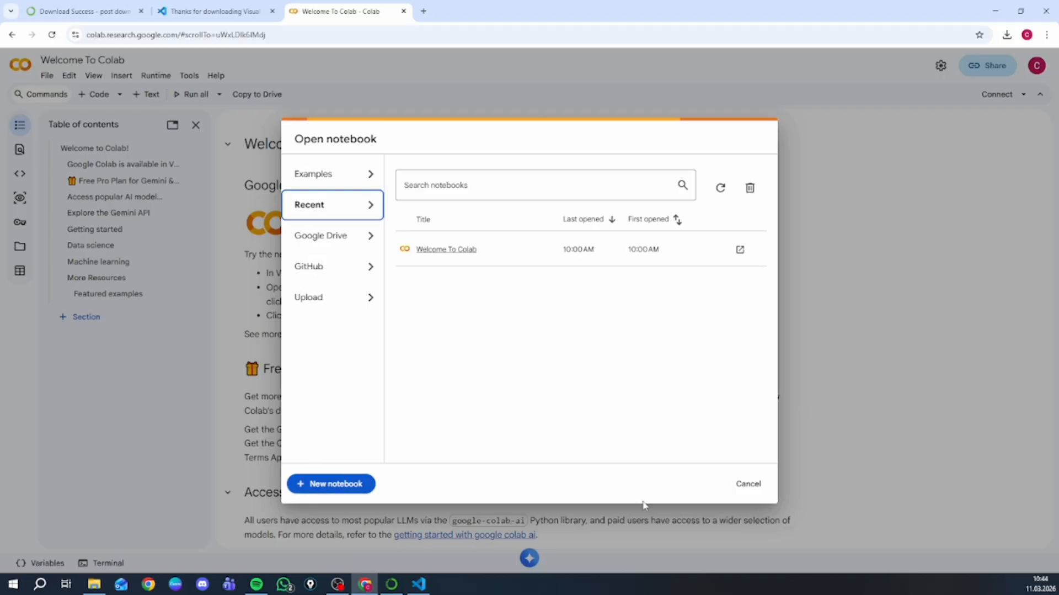
pyautogui.click(748, 484)
# - Insert a code cell above the Welcome to Colab heading, write print("hi") in it, and run it
pyautogui.scroll(-20, 497, 439)
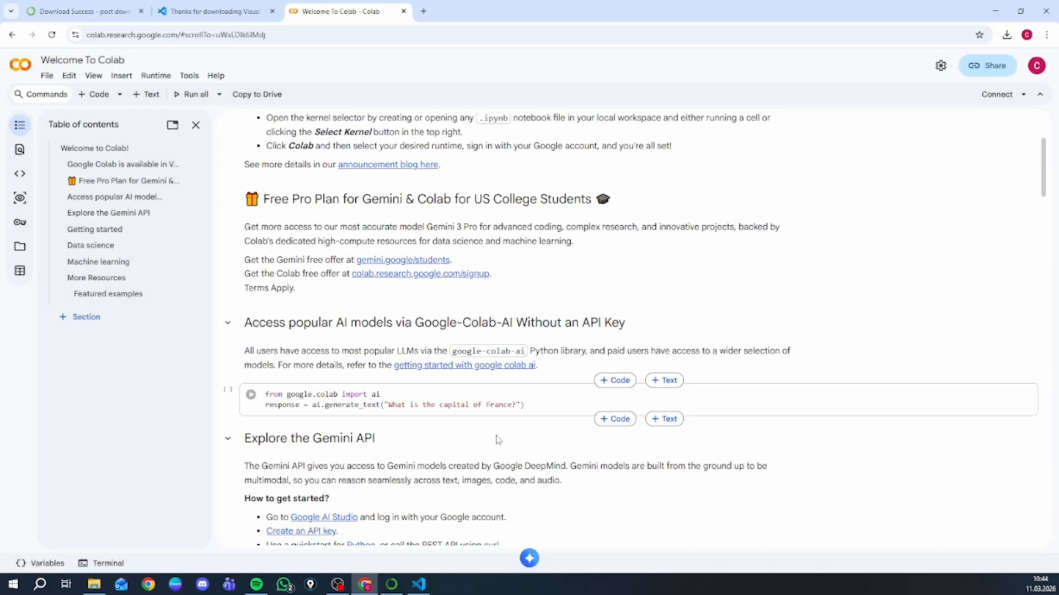
pyautogui.scroll(20, 473, 424)
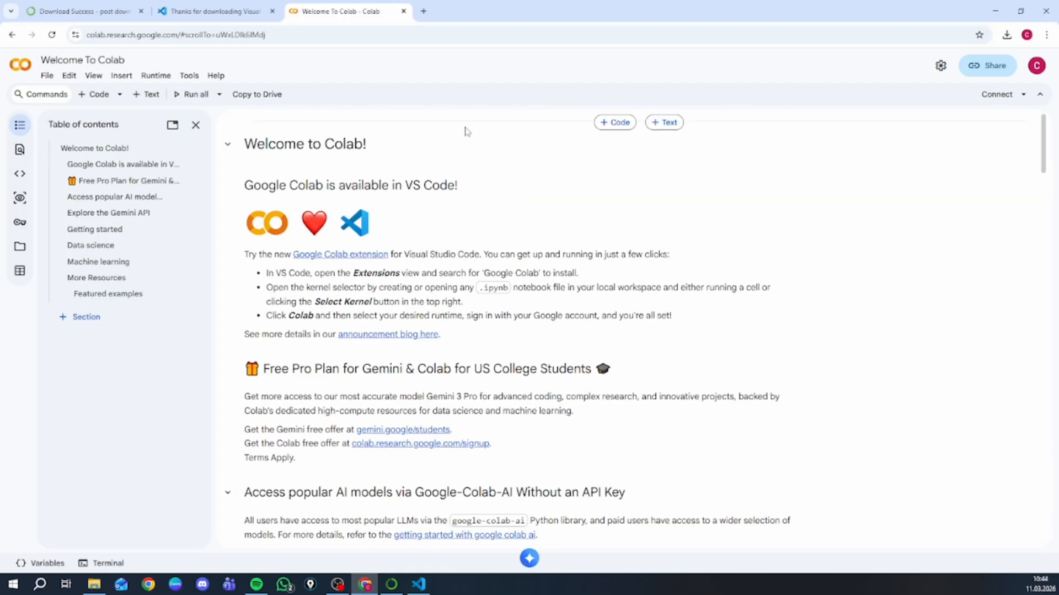
pyautogui.click(614, 122)
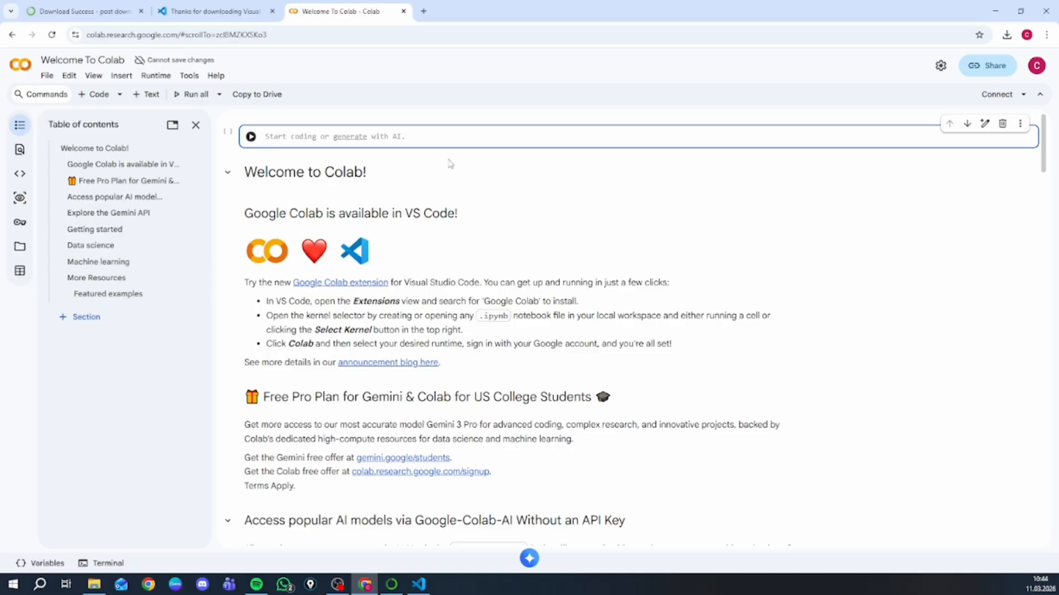
pyautogui.write('pri')
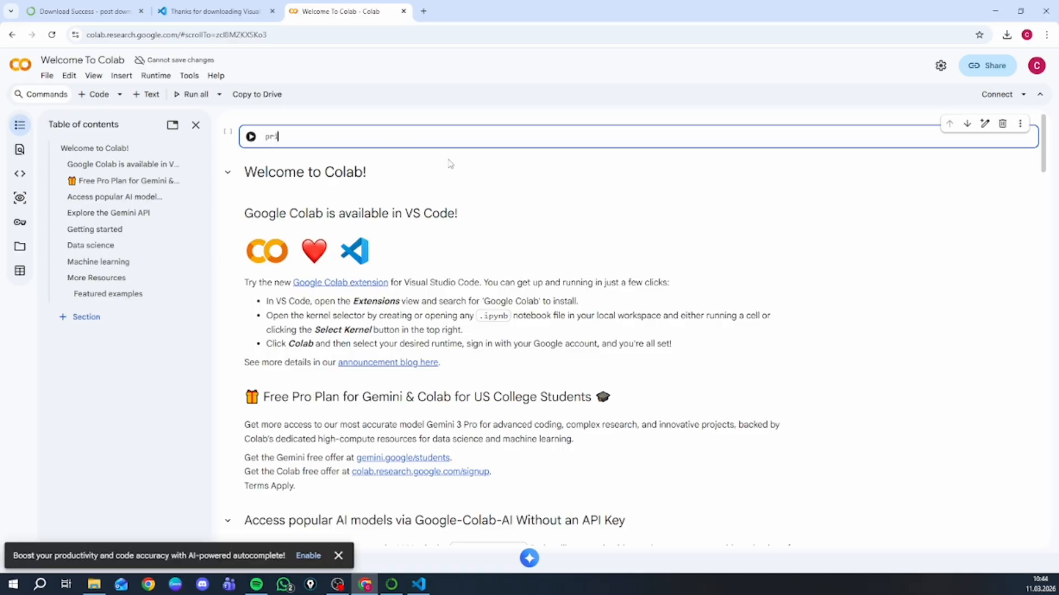
pyautogui.write('nt("hi')
pyautogui.write(')')
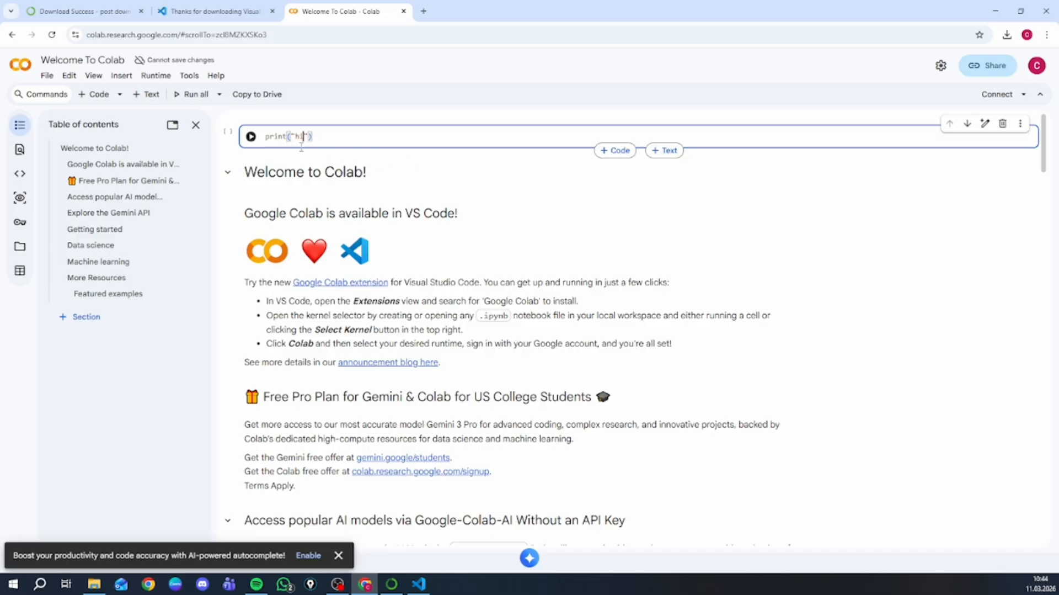
pyautogui.hotkey('shift', 'Return')
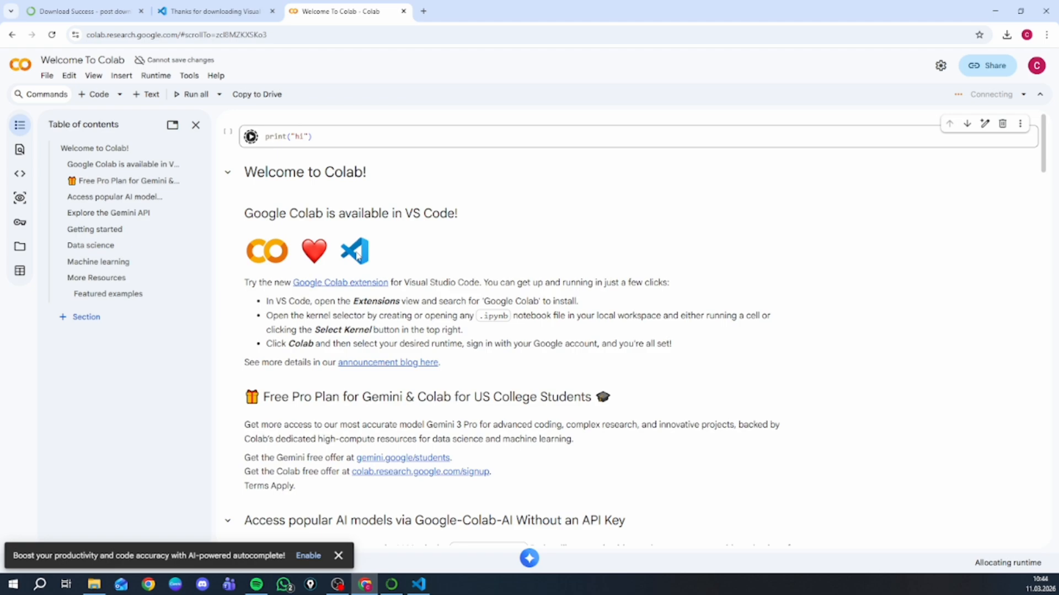